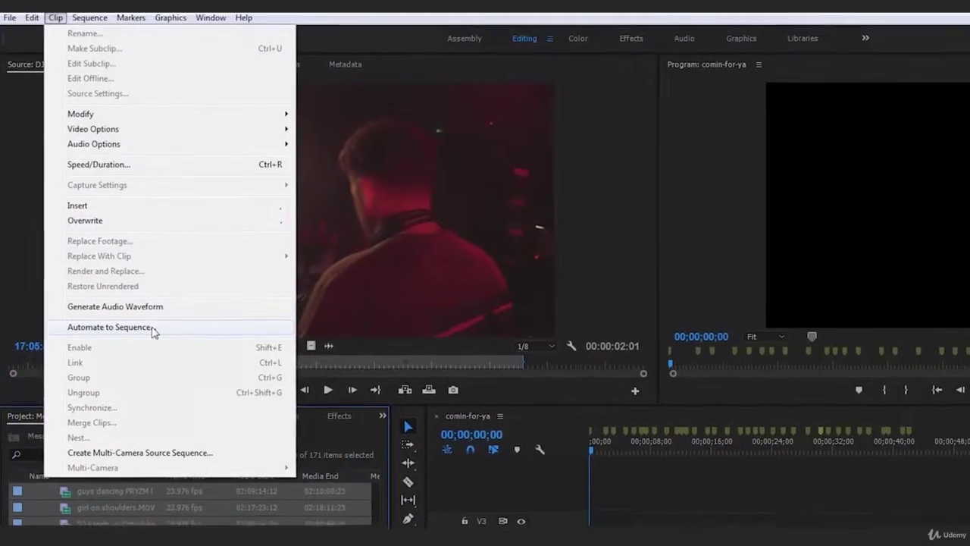
Automate the selected clips to the comin-for-ya sequence in selection order, placed at unnumbered markers with overwrite edits.
left_click(151, 327)
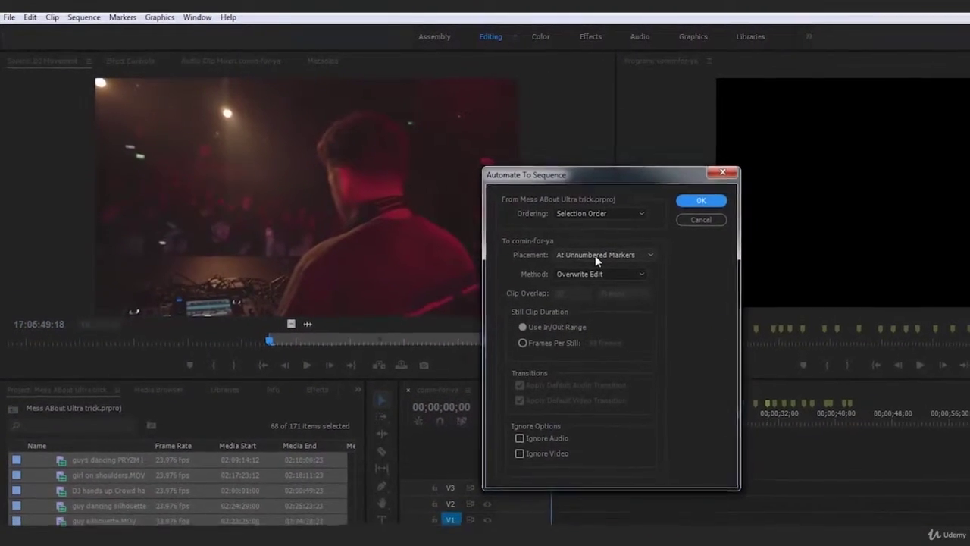
left_click(677, 194)
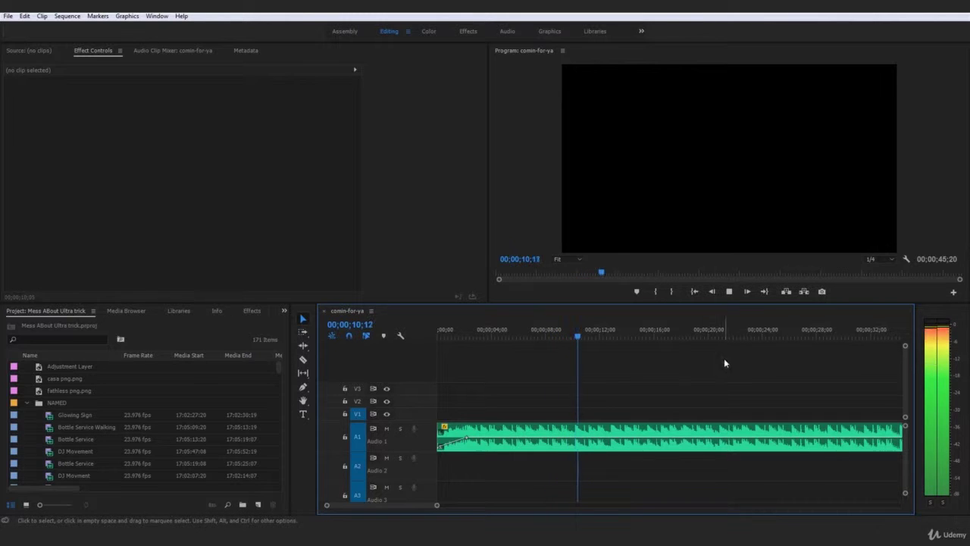
Preview the strobe dancing front .MOV clip from the project in the Source monitor.
left_click(710, 436)
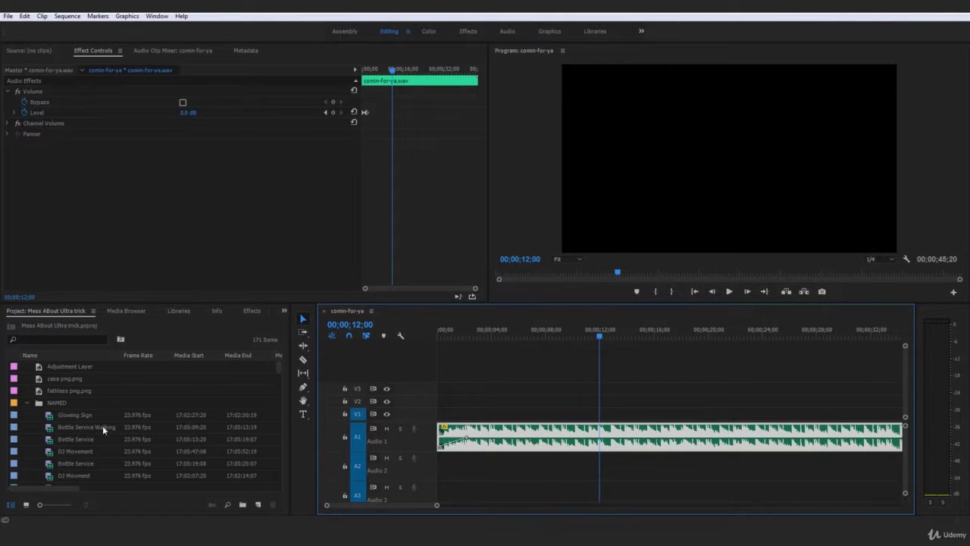
left_click(82, 419)
scroll(78, 453, "down", 3)
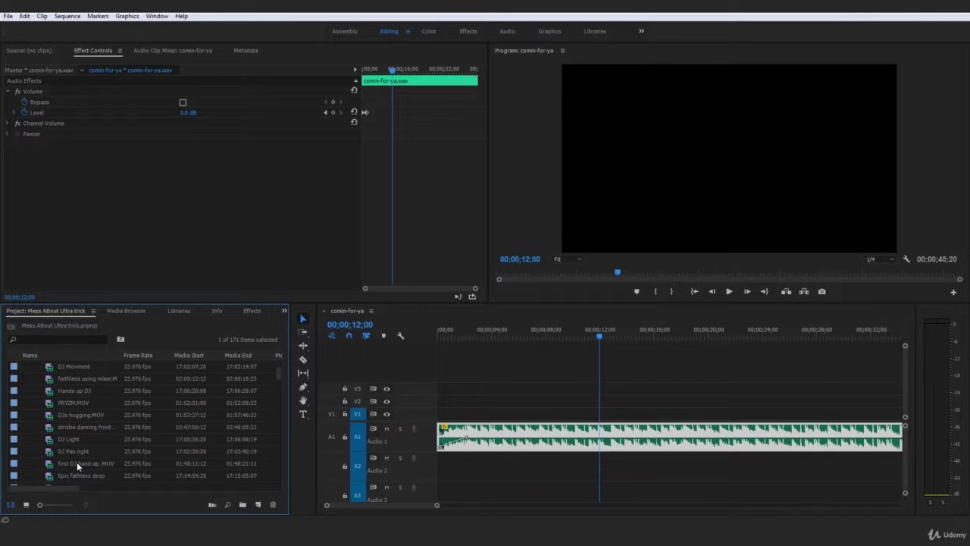
double_click(47, 429)
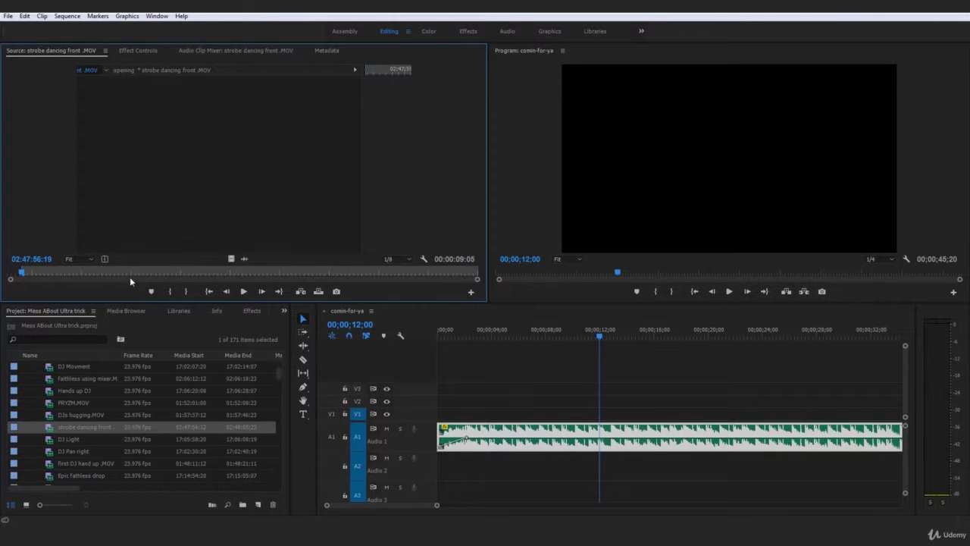
scroll(157, 472, "up", 3)
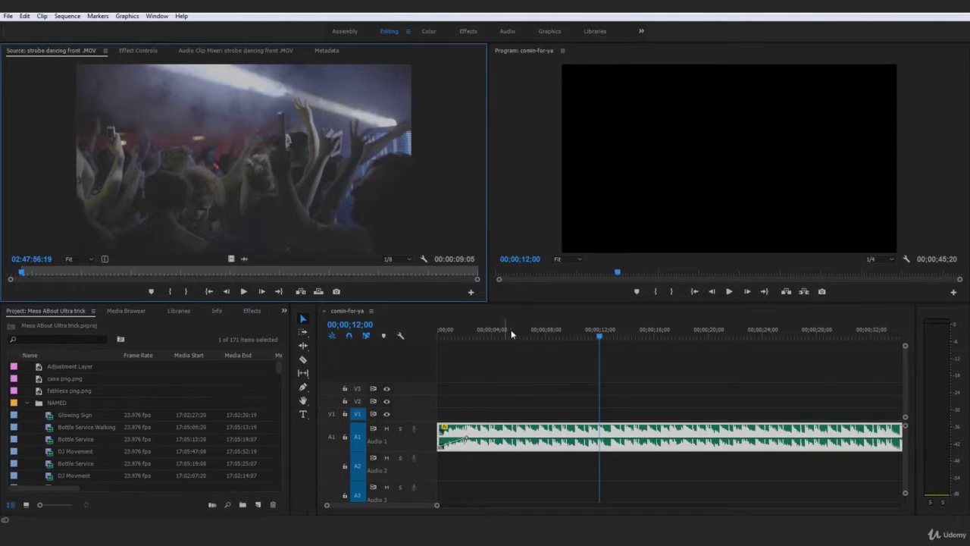
Try adding a sequence marker at 00;00;06;15 with the audio clip deselected, and undo it.
left_click(478, 357)
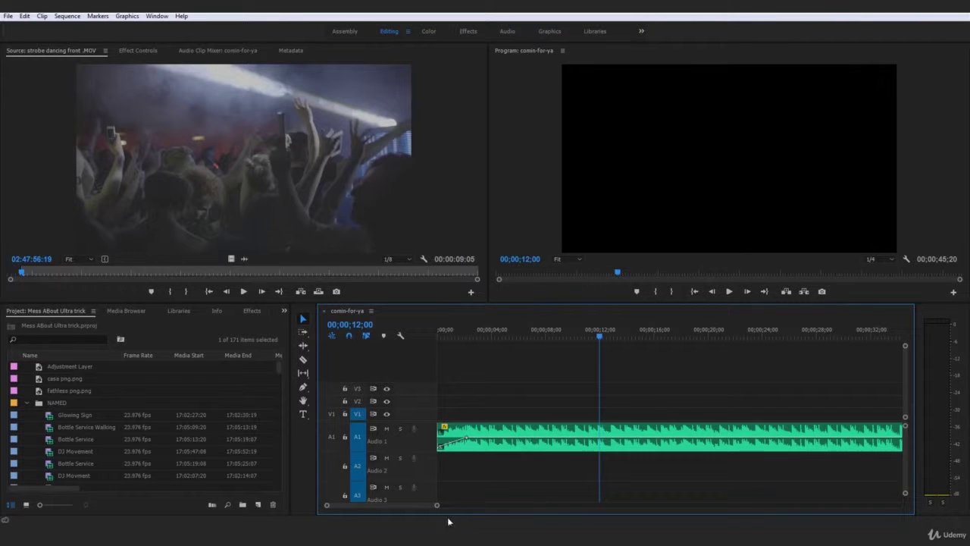
left_click_drag(437, 505, 490, 502)
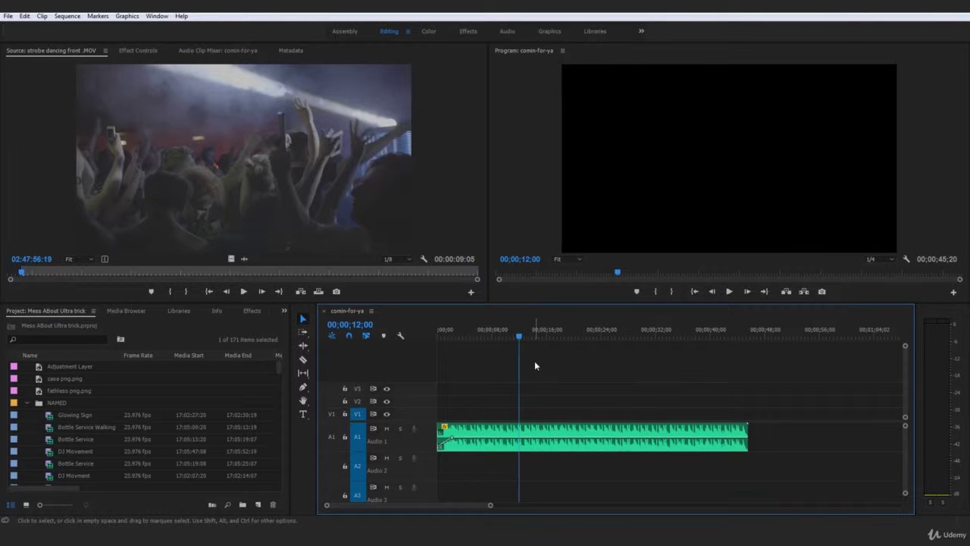
key("Home")
key("equal")
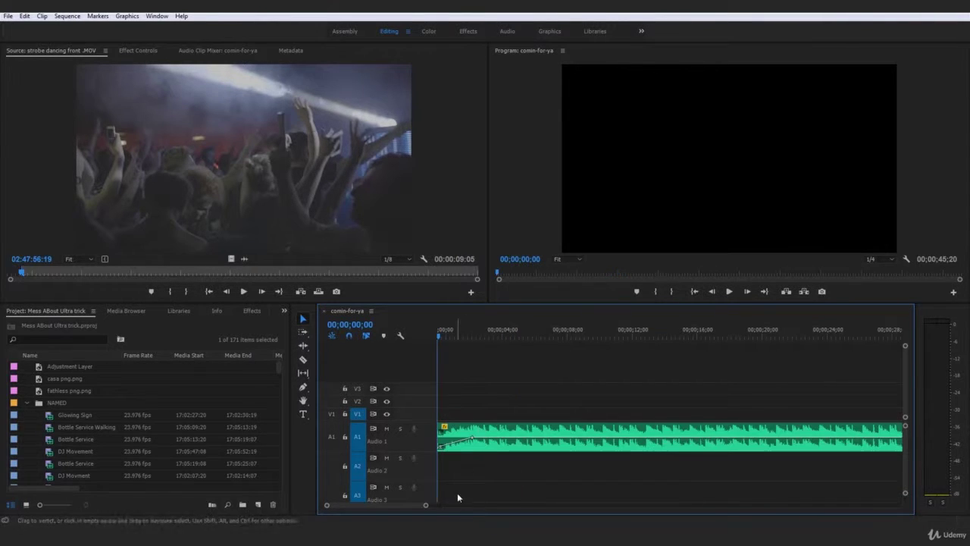
left_click_drag(426, 504, 471, 505)
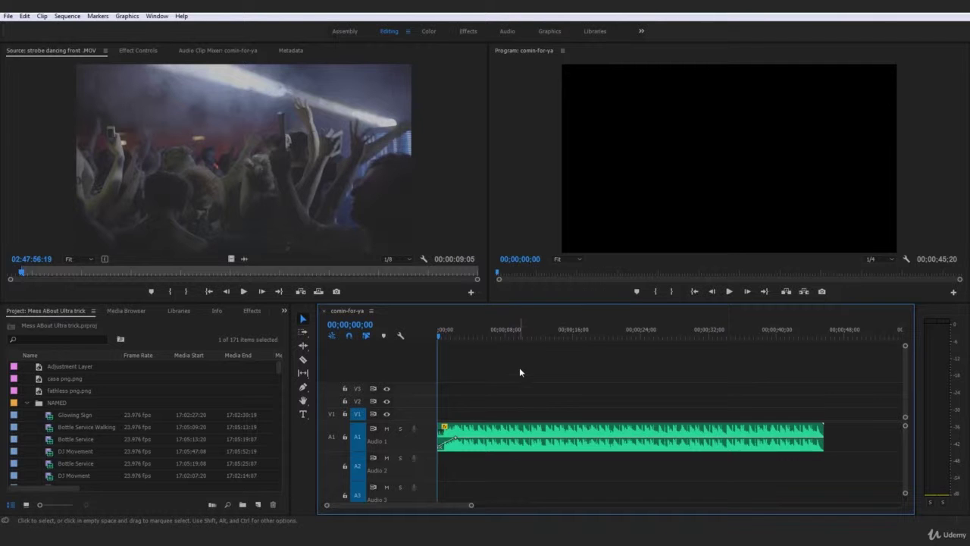
key("m")
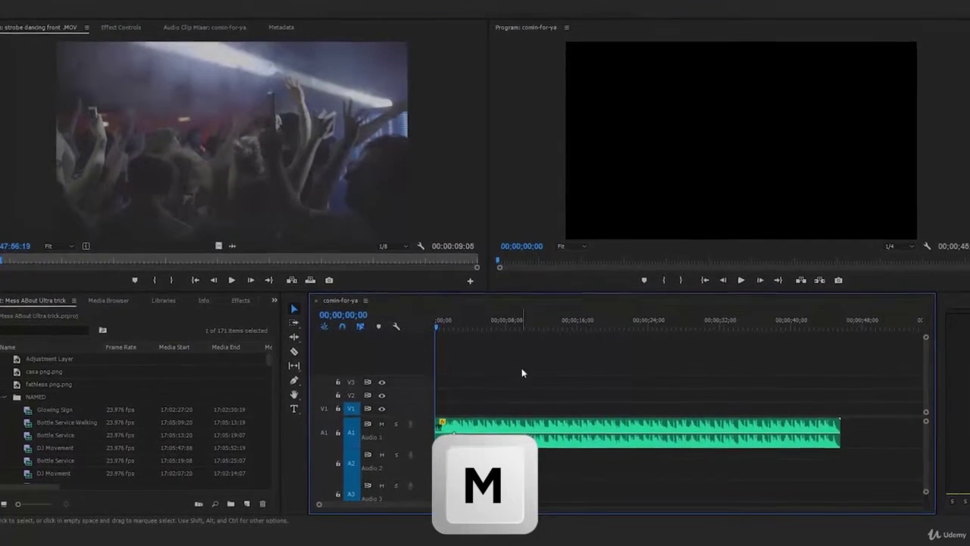
left_click(493, 325)
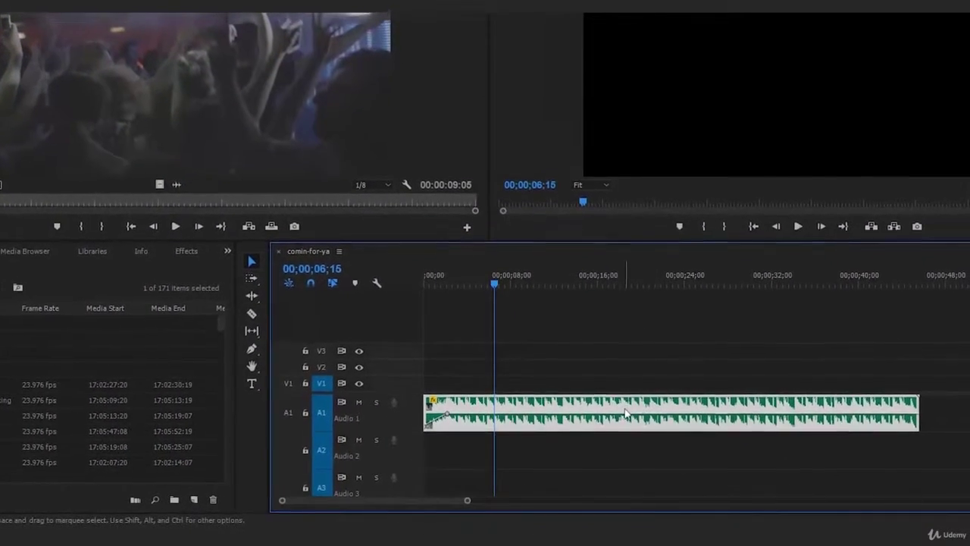
key("m")
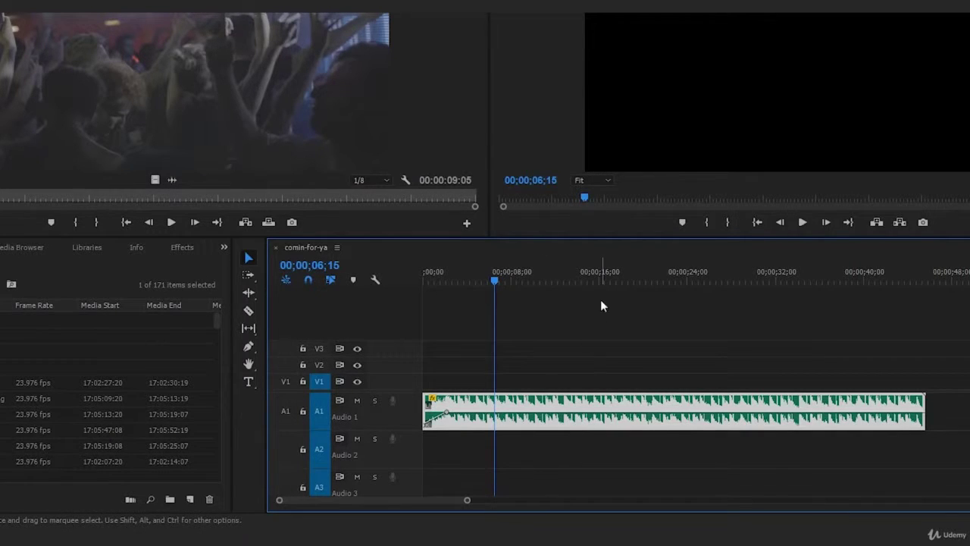
left_click(528, 311)
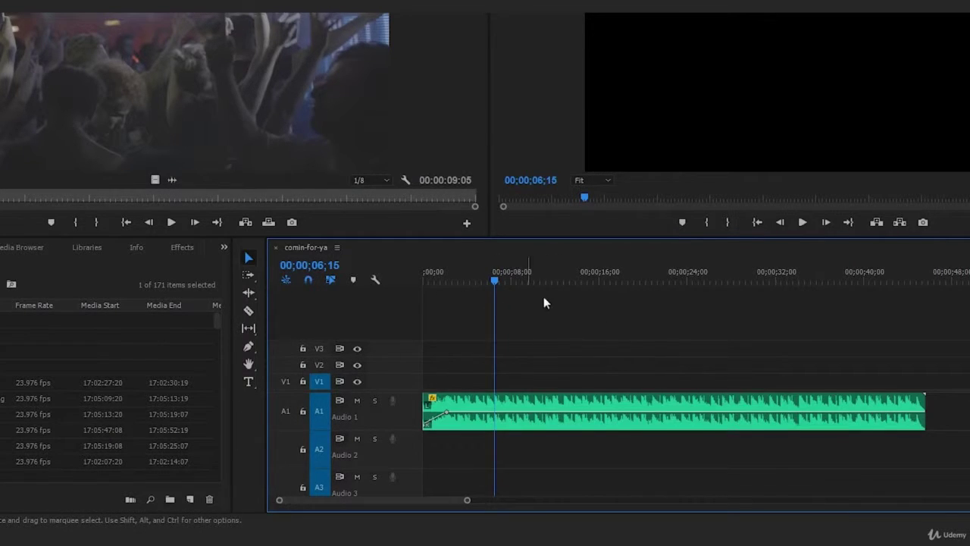
key("m")
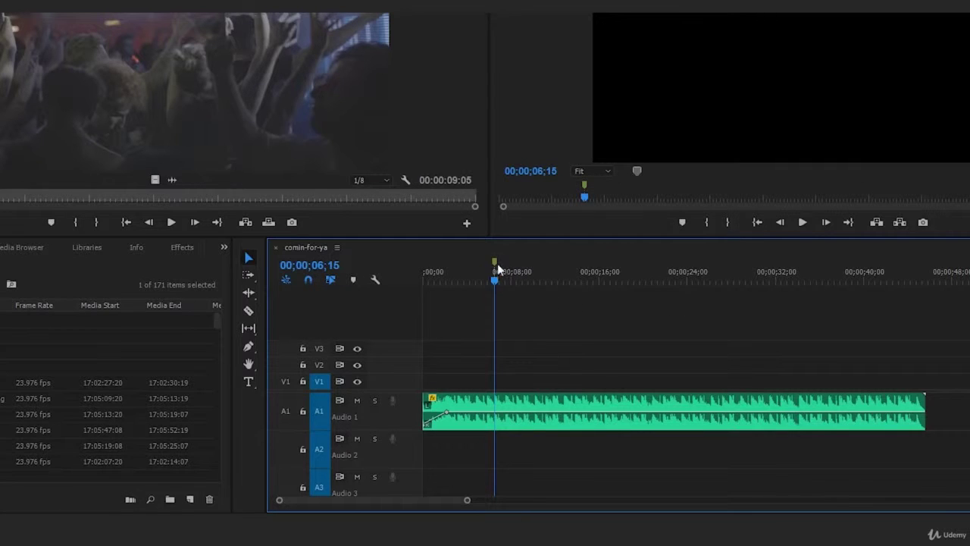
key("ctrl+z")
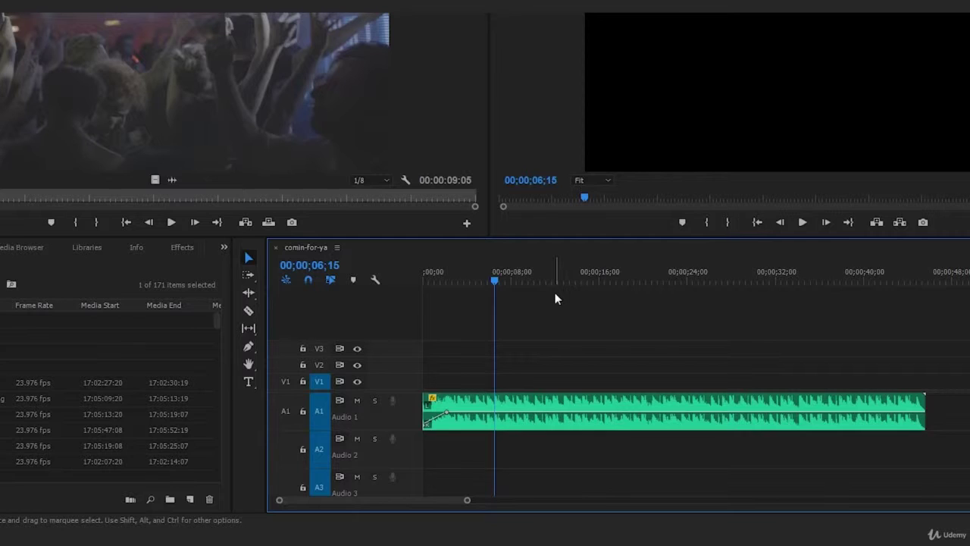
key("m")
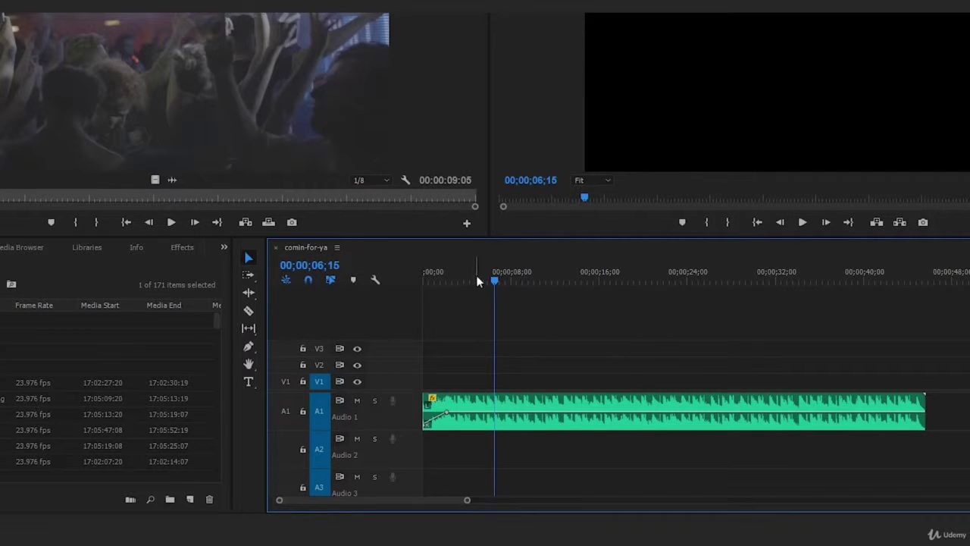
Play the song from the start of the sequence and add markers on the beats up to about 21 seconds, and stop playback.
left_click_drag(463, 278, 408, 281)
left_click(523, 300)
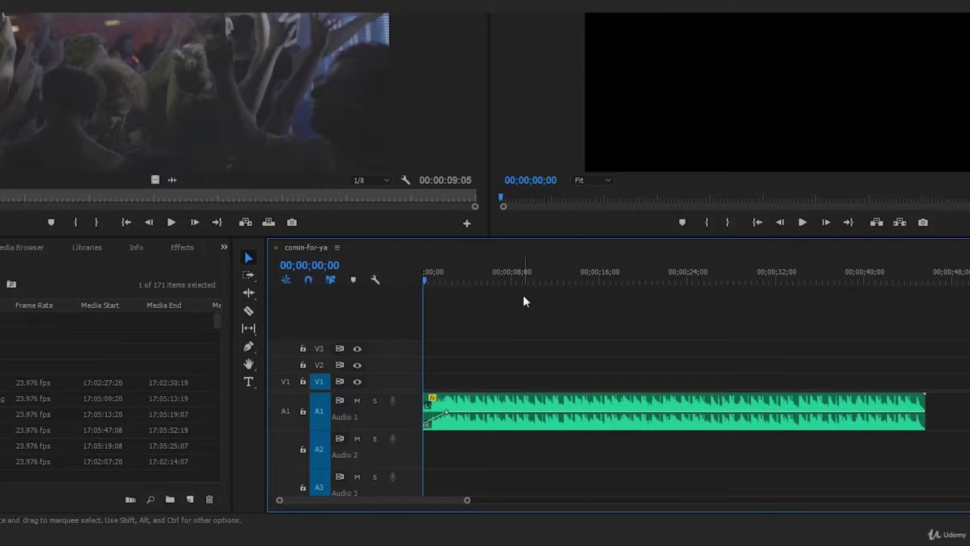
key("space")
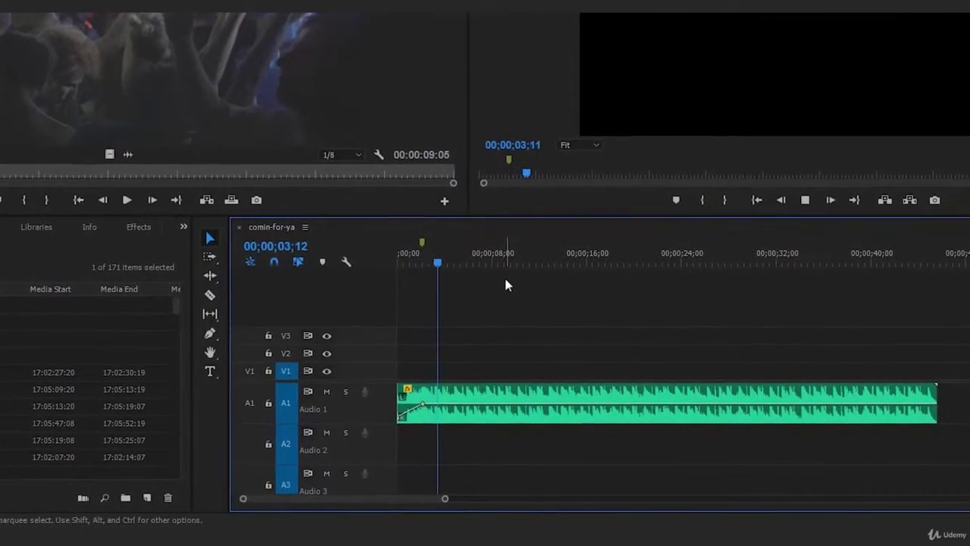
key("m")
key("m")
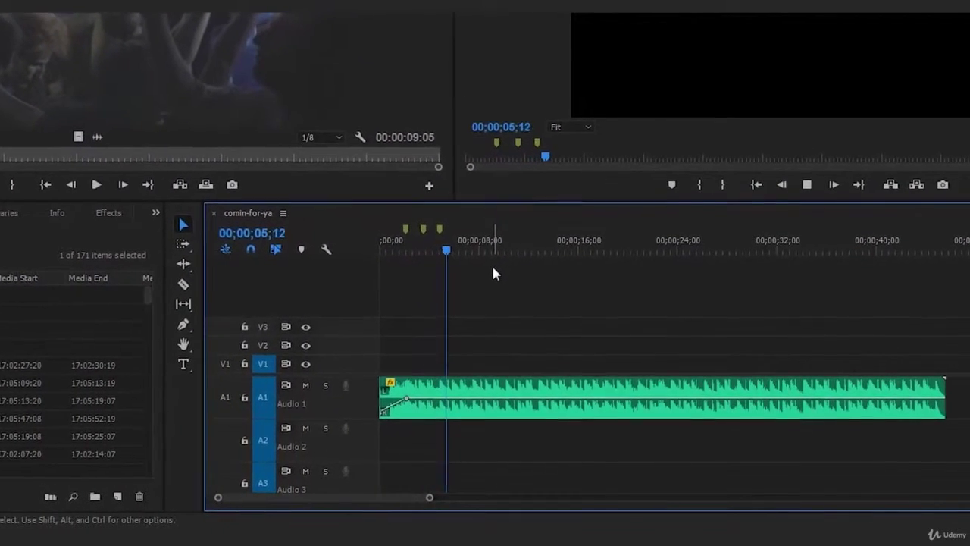
key("m")
key("m")
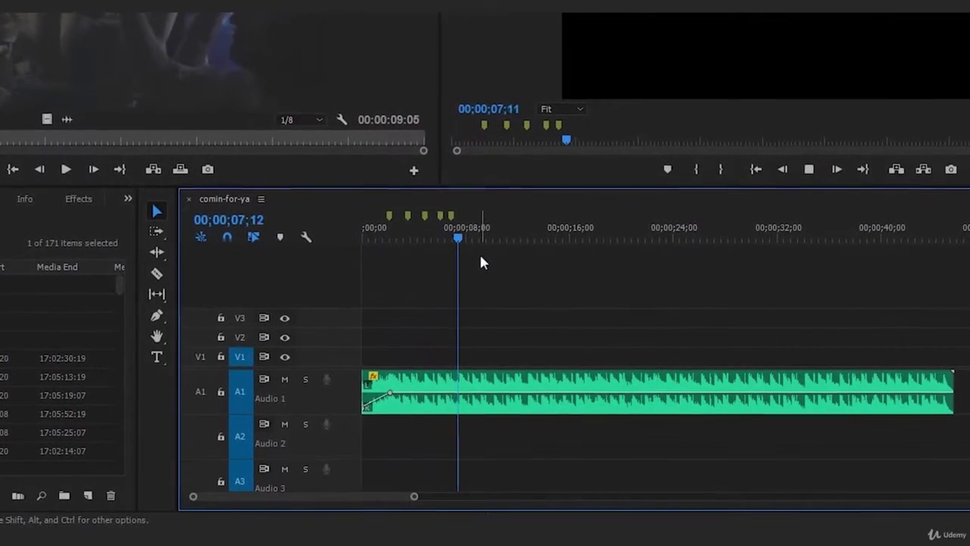
key("m")
key("m")
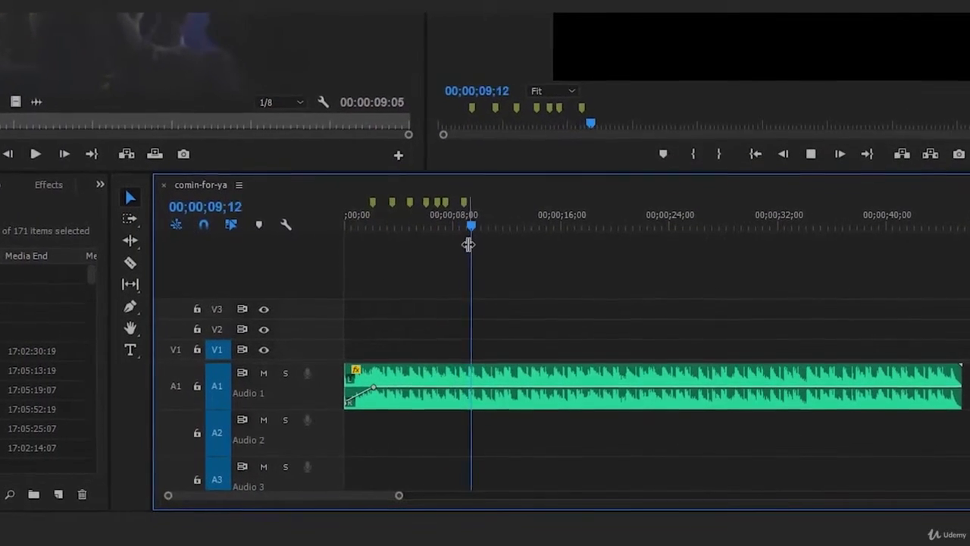
key("m")
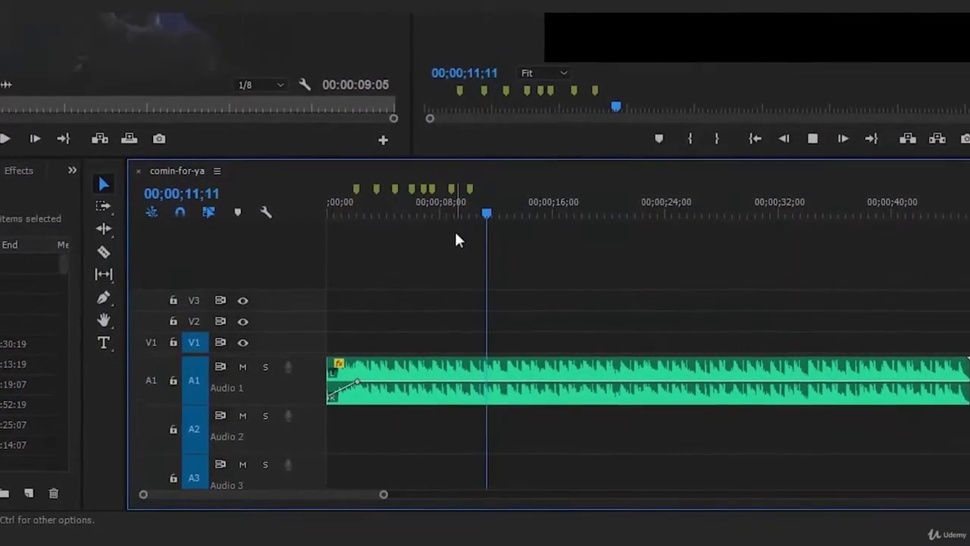
key("m")
key("m")
key("m")
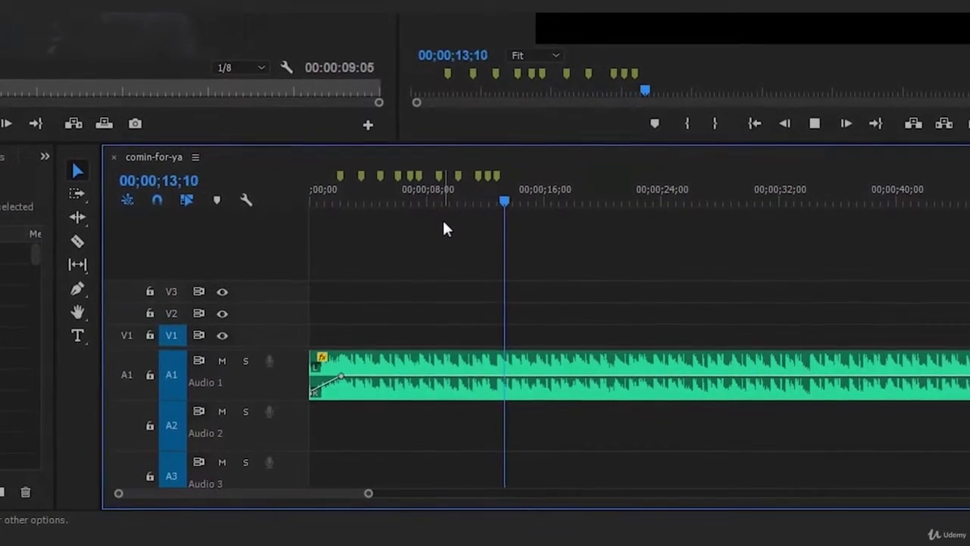
key("m")
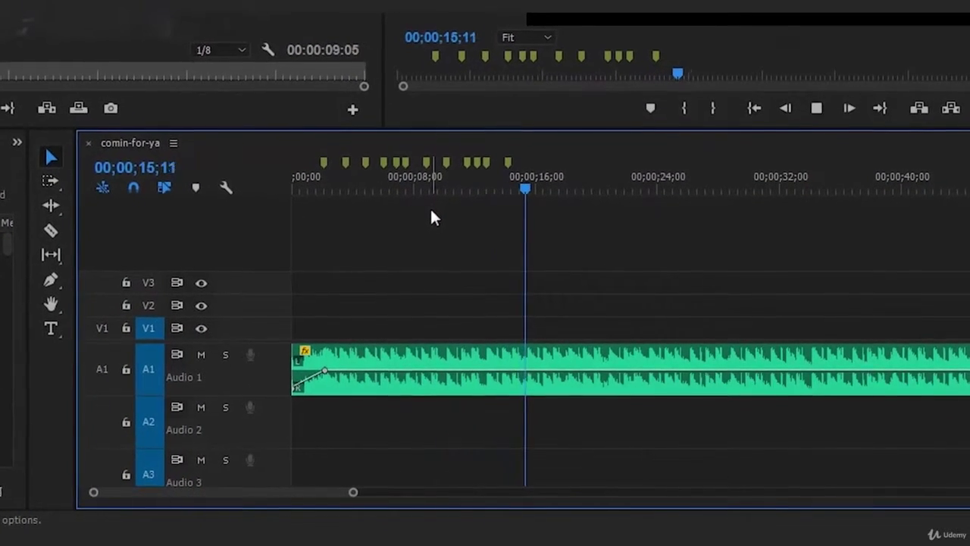
key("m")
key("m")
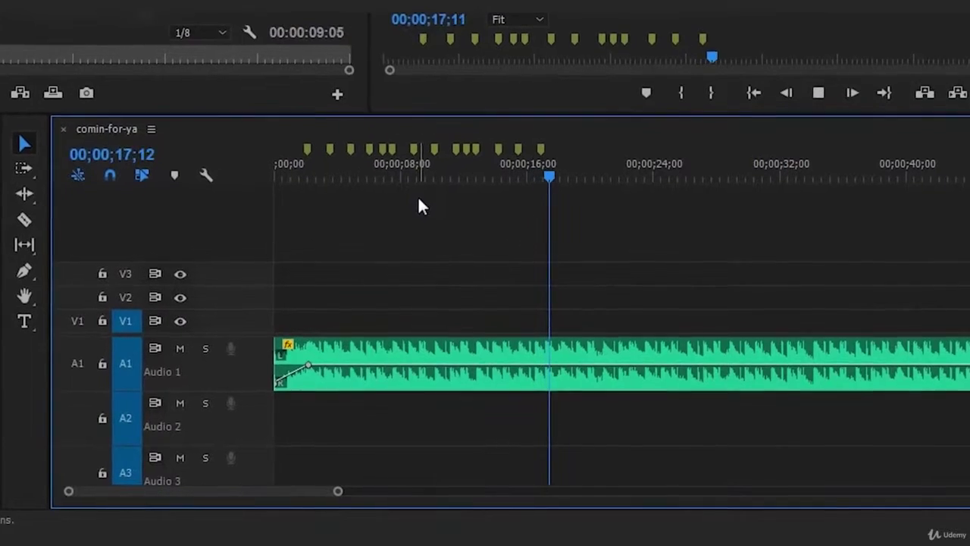
key("m")
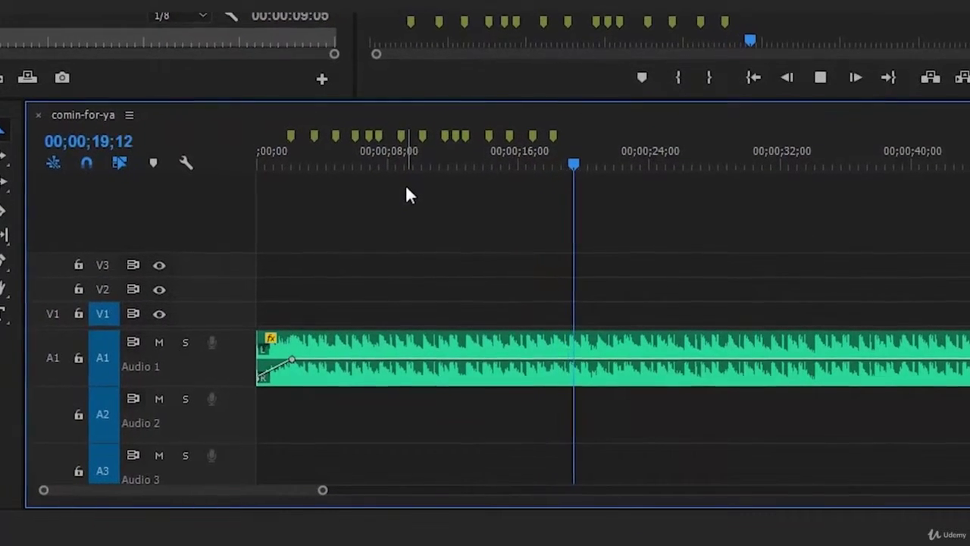
key("m")
key("m")
key("space")
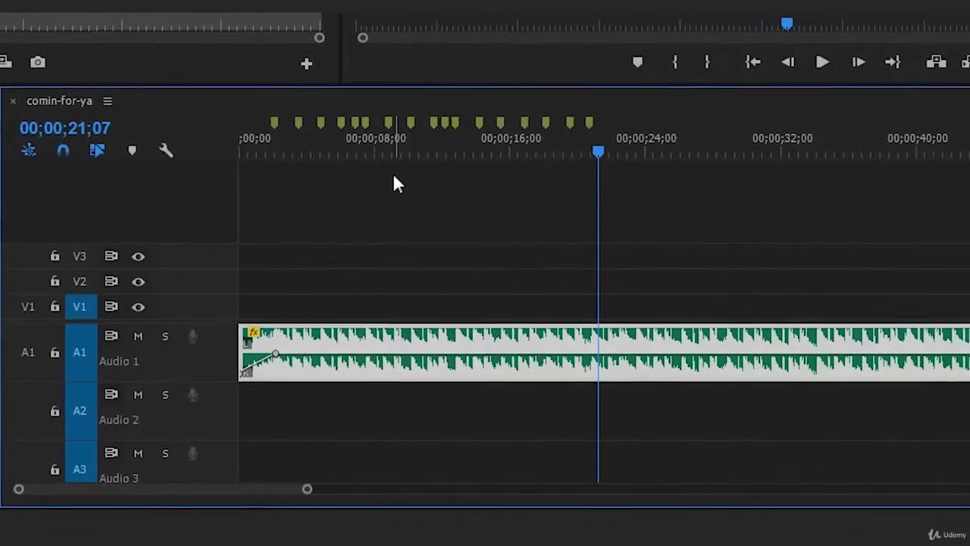
Add a sequence marker at the very start, 00;00;00;00, with the audio clip deselected.
key("Home")
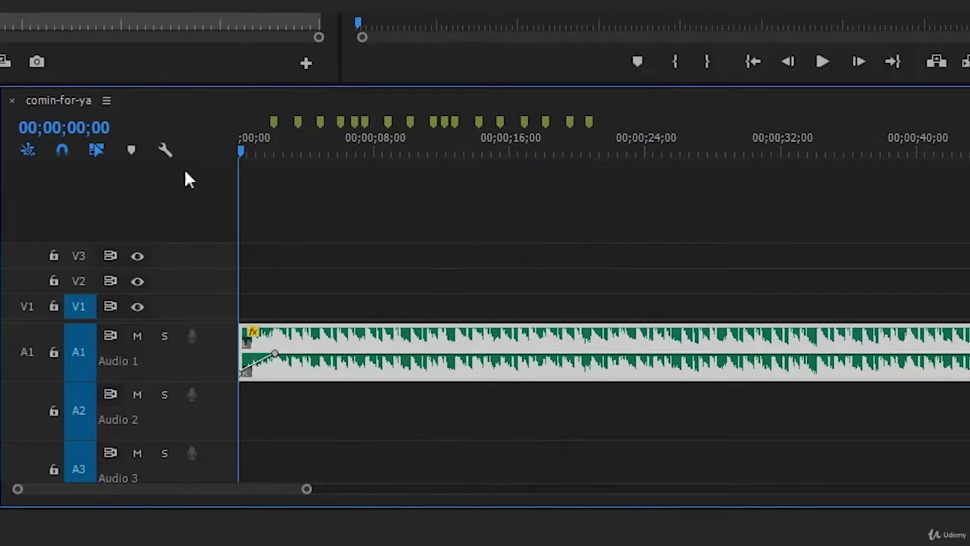
left_click(516, 234)
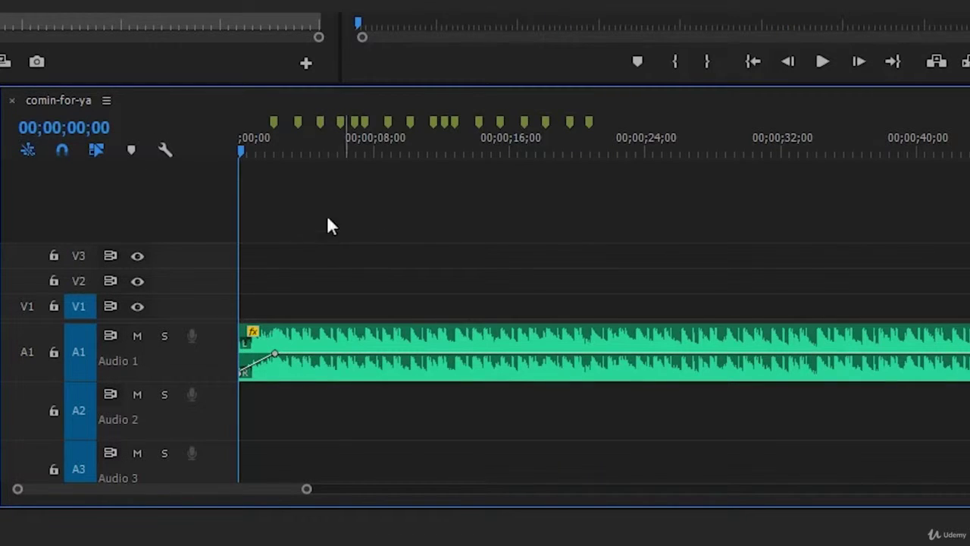
key("m")
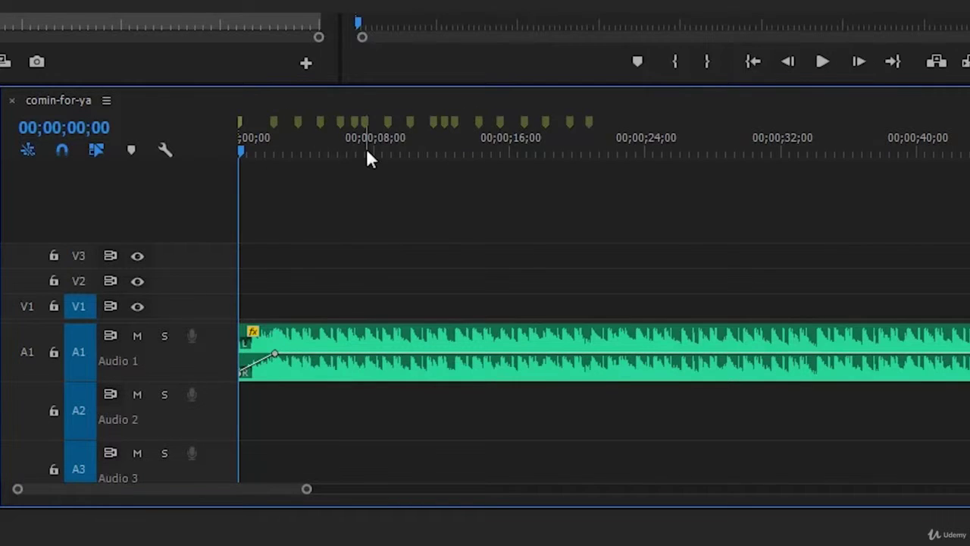
Play the song on from 00;00;19;00 with the audio clip deselected, add markers on the beats up to about 42 seconds, and stop playback.
left_click_drag(370, 158, 431, 162)
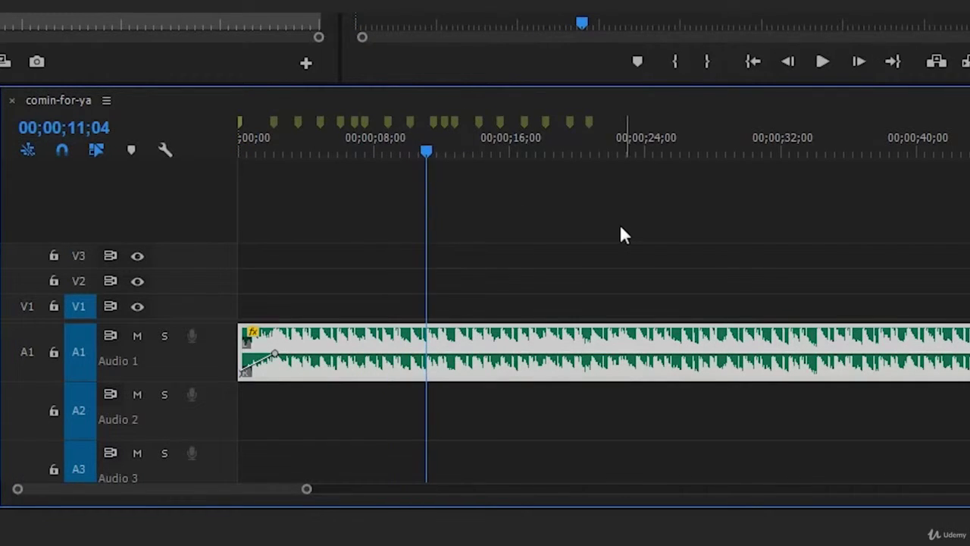
left_click(622, 235)
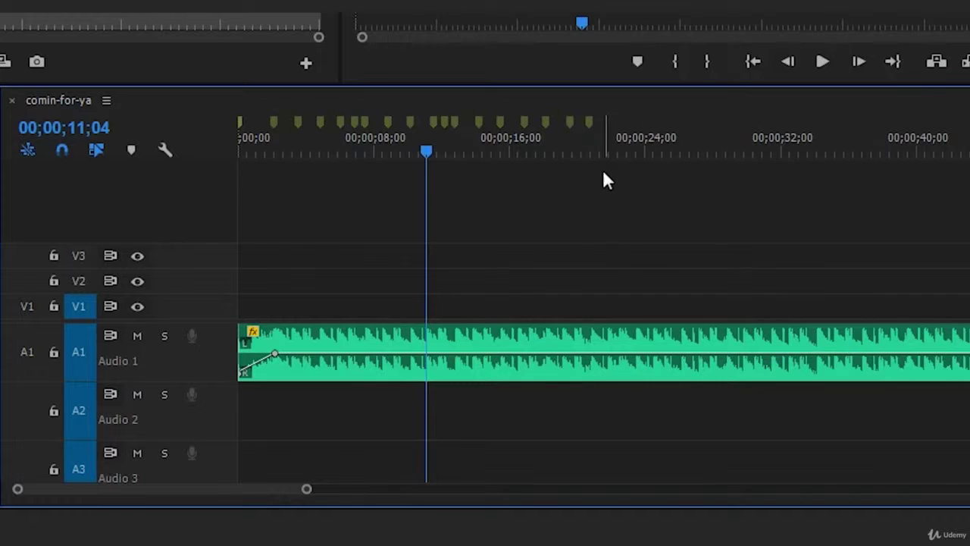
left_click_drag(567, 159, 563, 190)
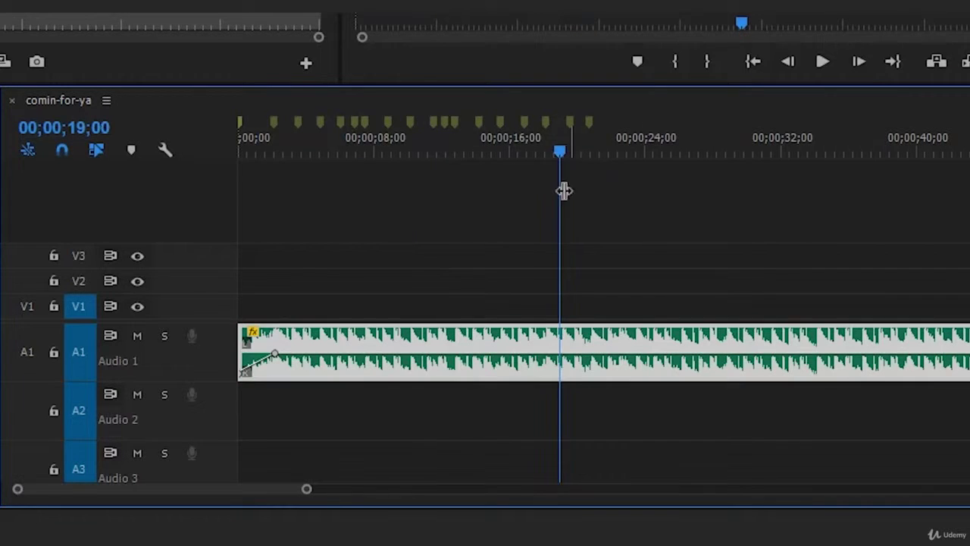
left_click(662, 241)
key("space")
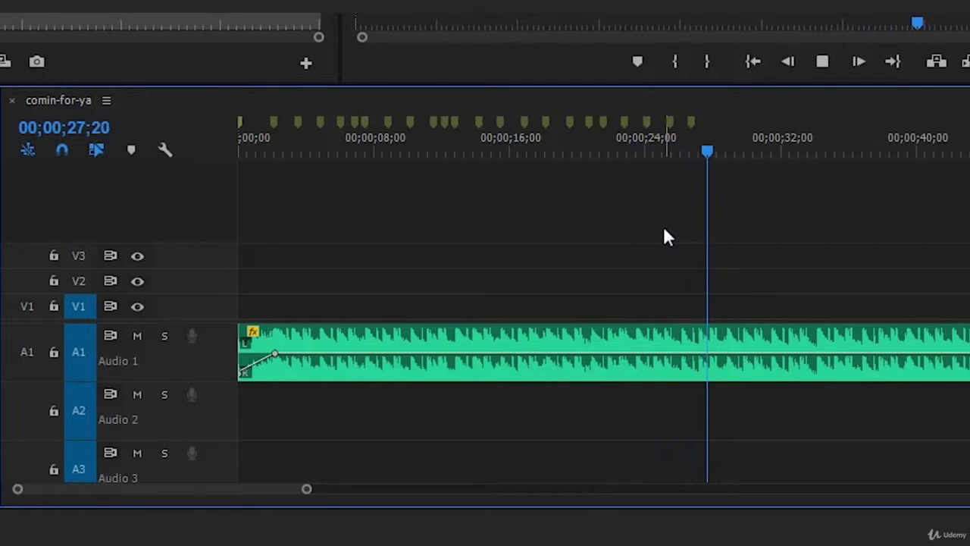
key("m")
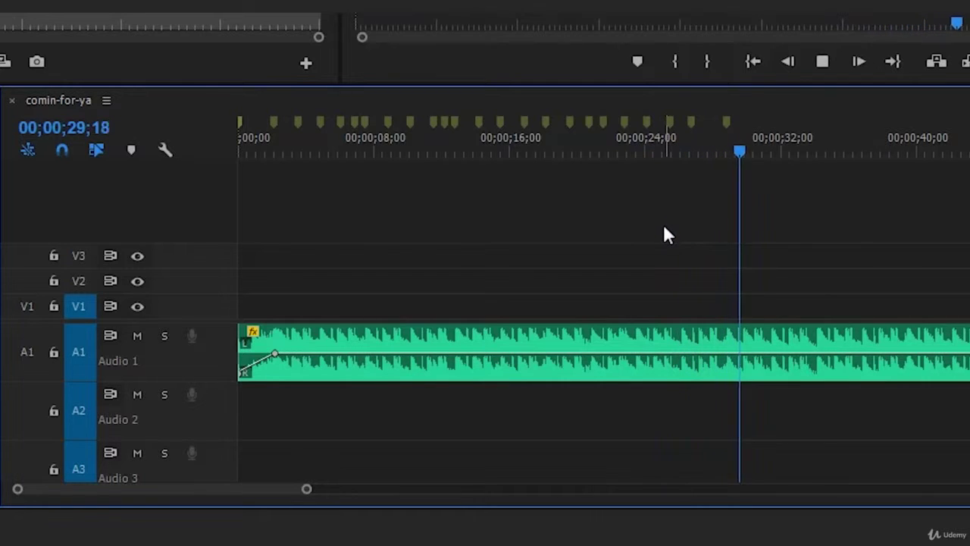
key("m")
key("m")
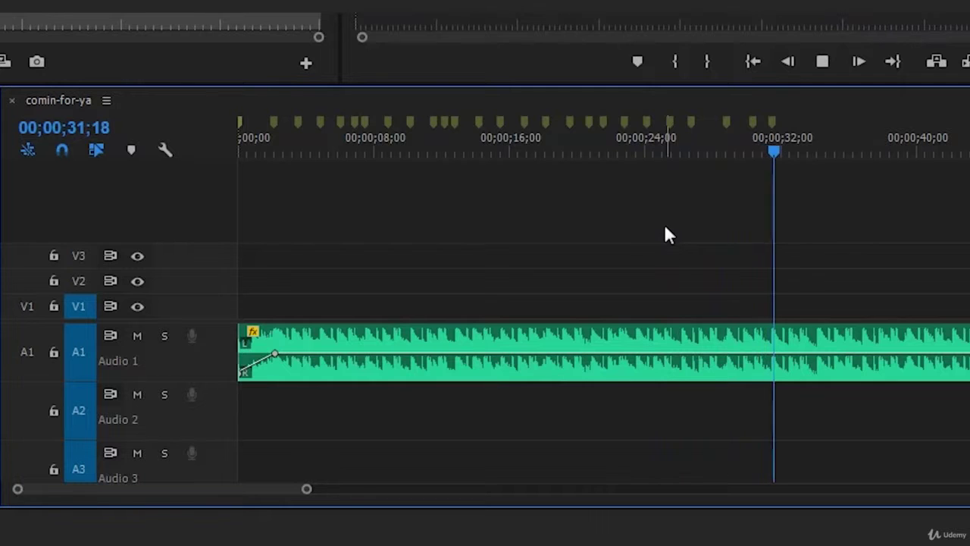
key("m")
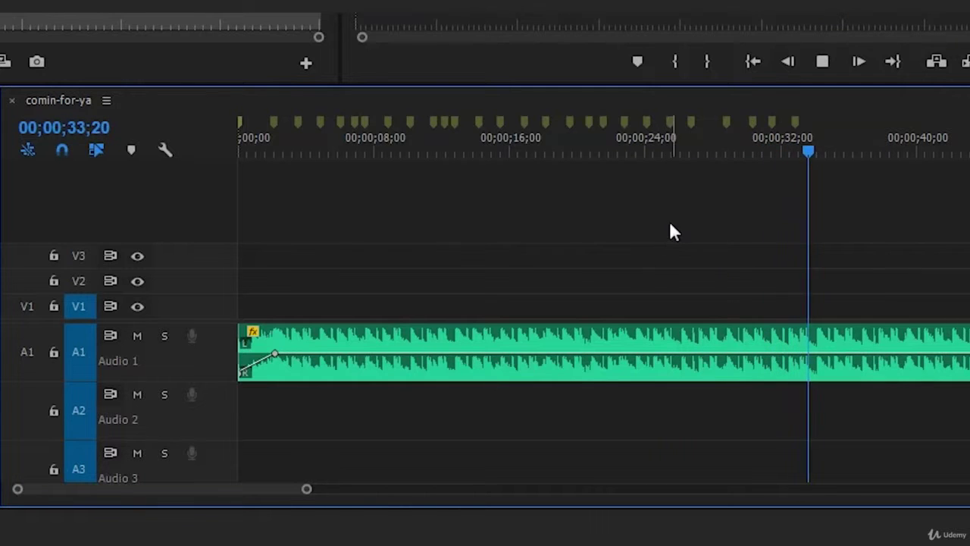
key("m")
key("m")
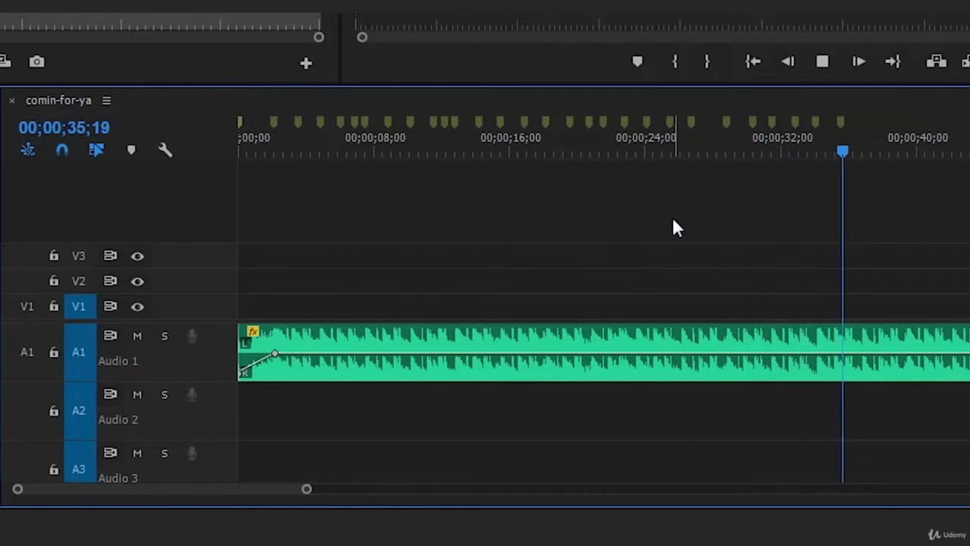
key("m")
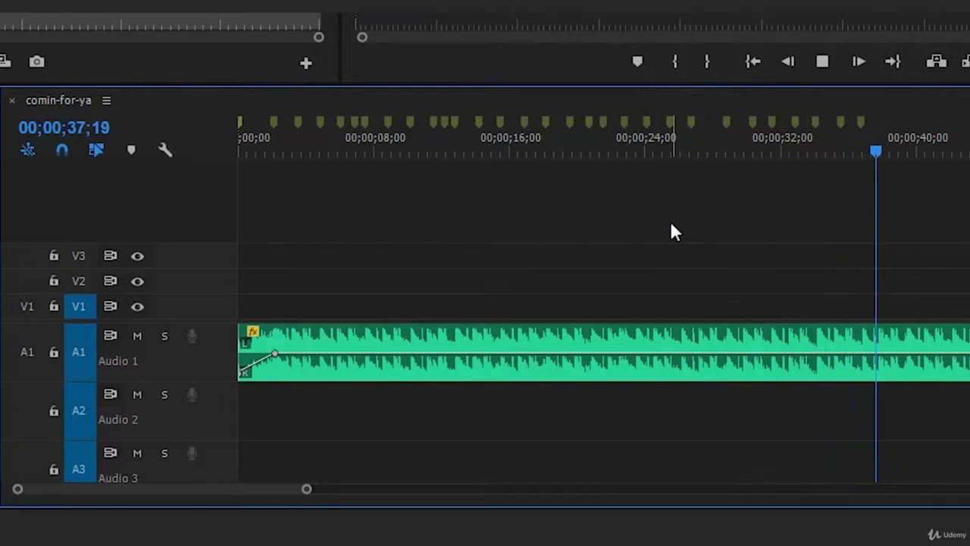
key("m")
key("m")
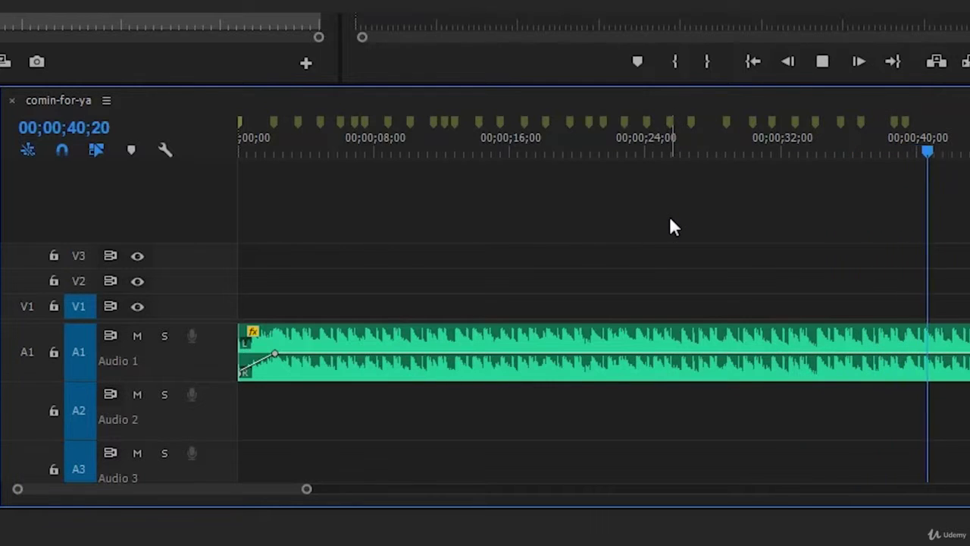
key("space")
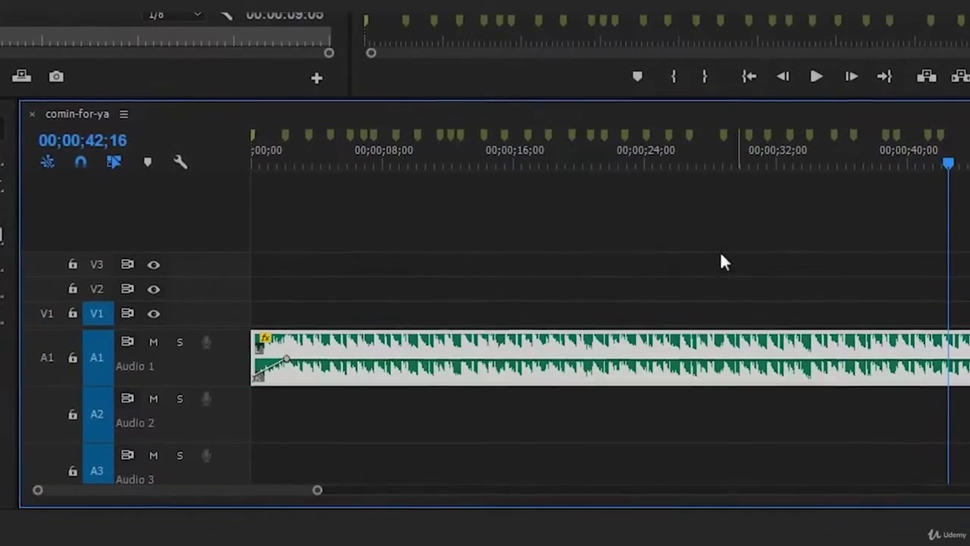
Return to the opening of the song and move the first marker after the start onto the beat at 00;00;02;05.
left_click_drag(902, 155, 170, 211)
left_click(900, 281)
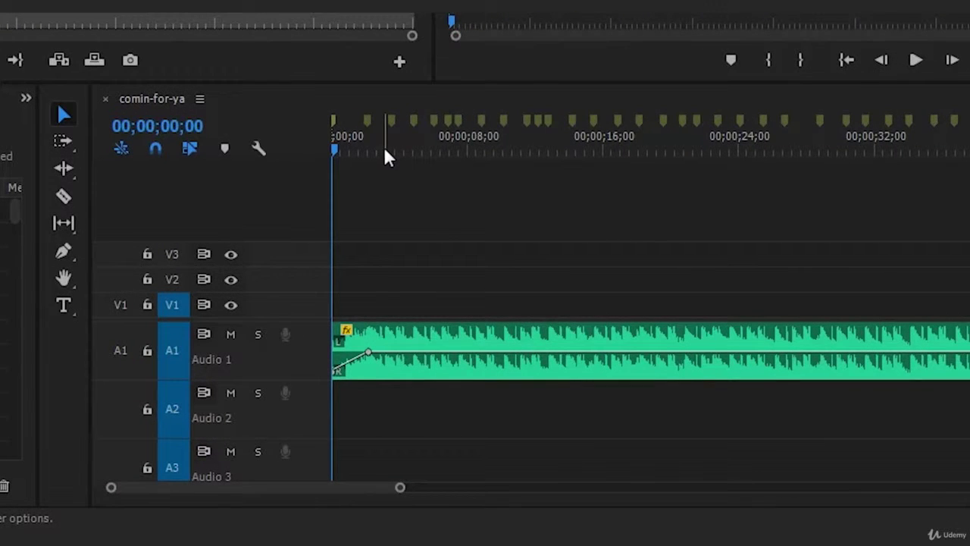
left_click(385, 150)
scroll(123, 487, "up", 6)
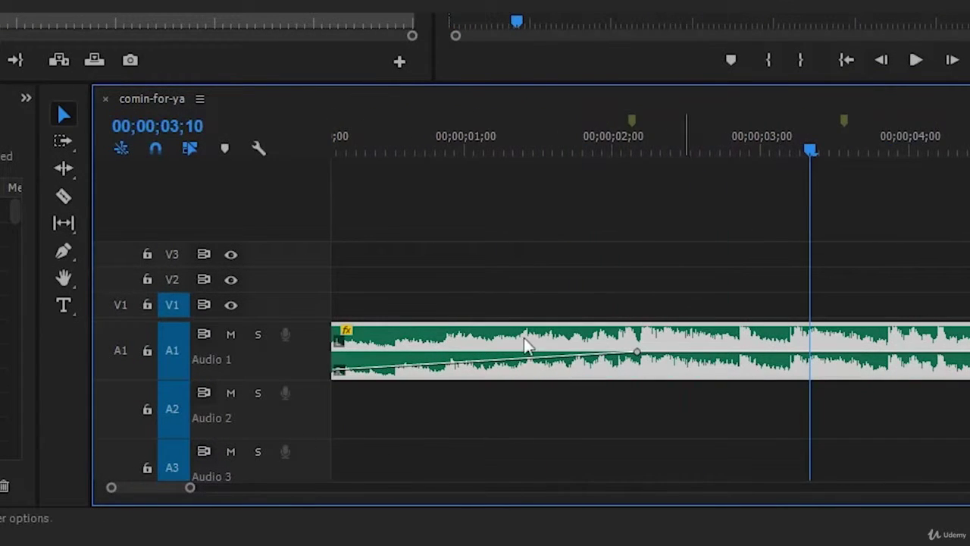
left_click_drag(811, 141, 791, 143)
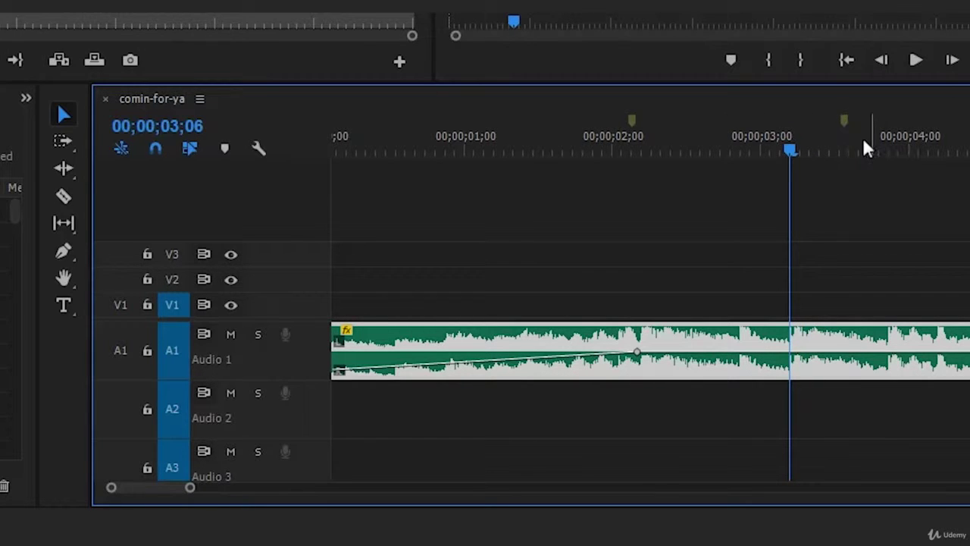
mouse_move(625, 149)
left_mouse_down()
mouse_move(616, 150)
mouse_move(641, 156)
left_mouse_up()
left_click_drag(634, 121, 641, 125)
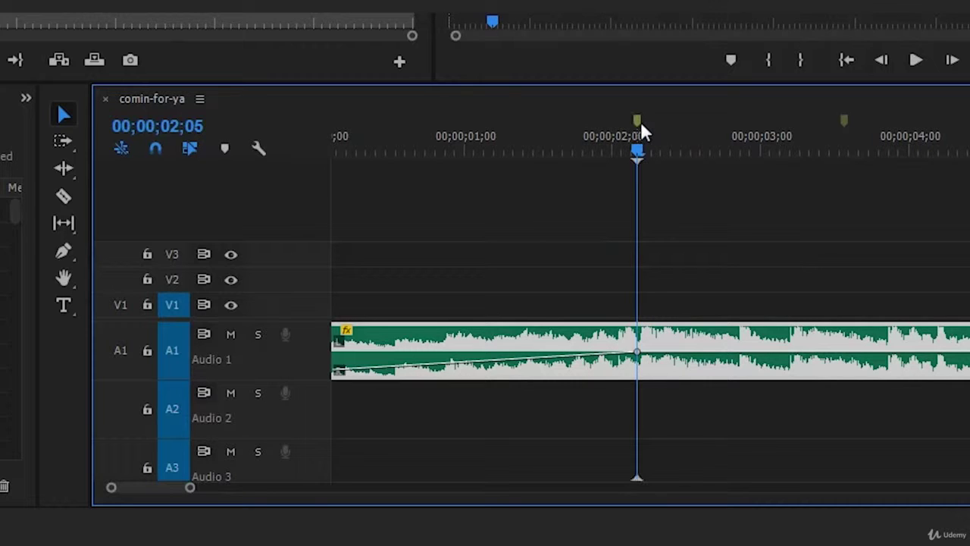
Play the song around the three-second mark and move the next marker onto the waveform peak at 00;00;03;06.
left_click(786, 150)
key("space")
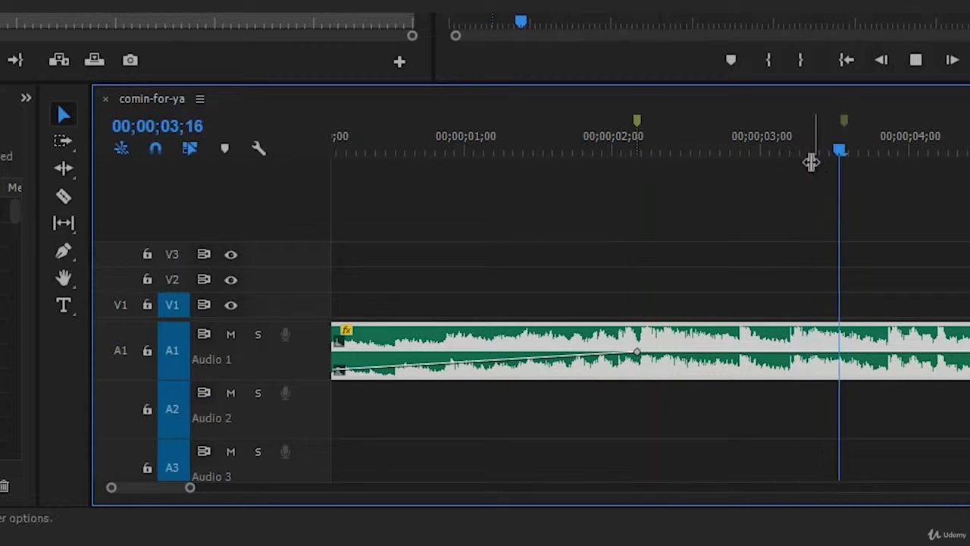
mouse_move(895, 149)
left_mouse_down()
mouse_move(753, 165)
mouse_move(789, 174)
mouse_move(793, 162)
left_mouse_up()
left_click_drag(843, 126, 789, 140)
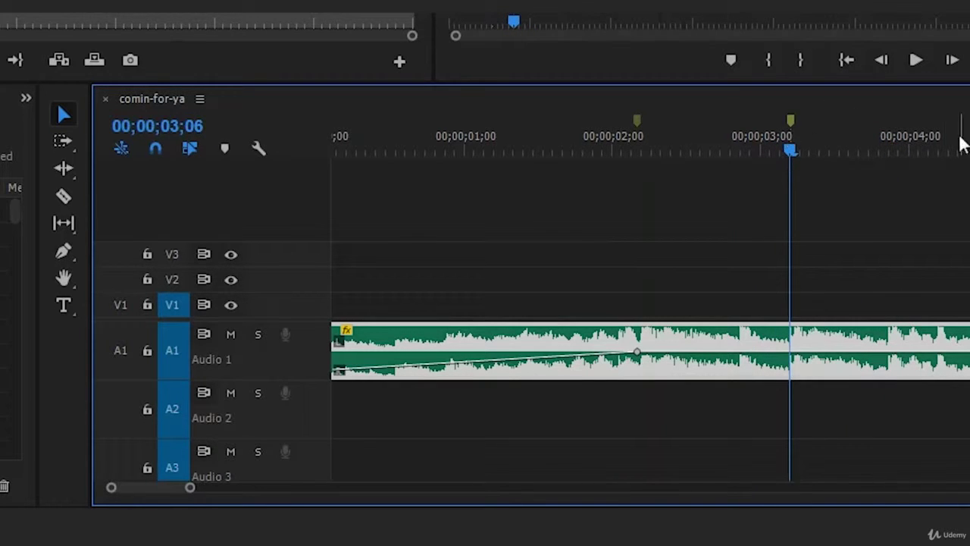
Align the next two sequence markers with the waveform peaks at 00;00;04;25 and 00;00;05;26.
mouse_move(962, 144)
left_mouse_down()
mouse_move(949, 147)
mouse_move(969, 147)
left_mouse_up()
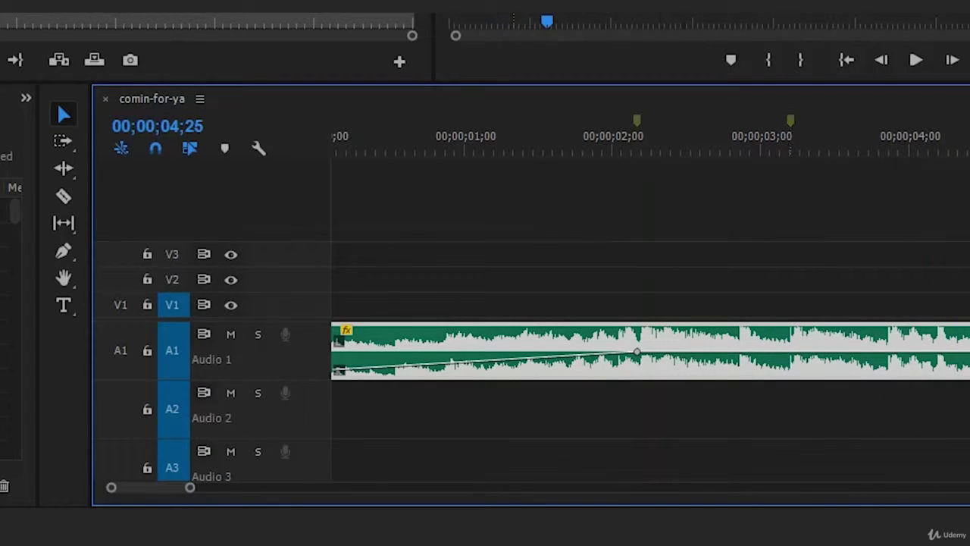
left_click(969, 145)
left_click_drag(184, 494, 191, 487)
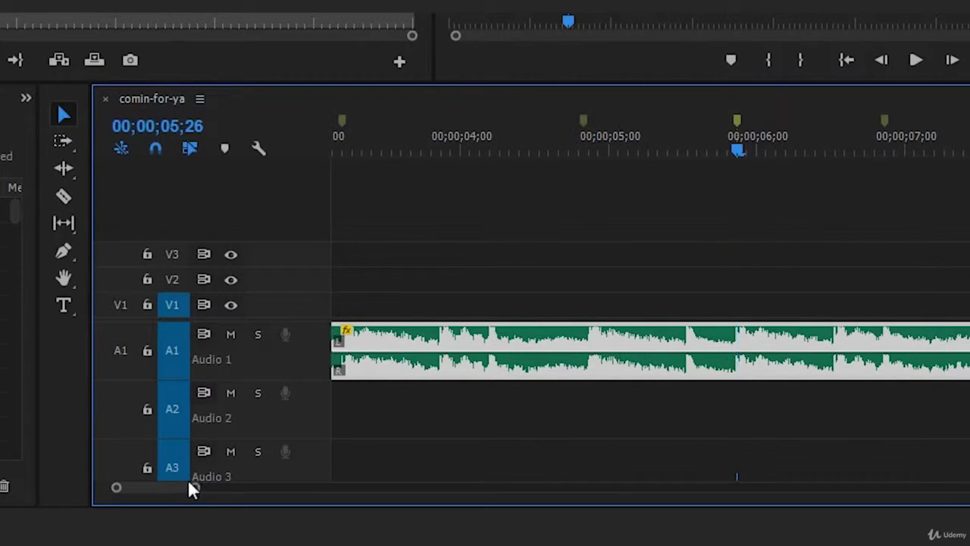
Align the following three sequence markers with the beats at 00;00;06;25, 00;00;07;16 and 00;00;08;16.
mouse_move(834, 152)
left_mouse_down()
mouse_move(880, 152)
mouse_move(880, 119)
left_mouse_up()
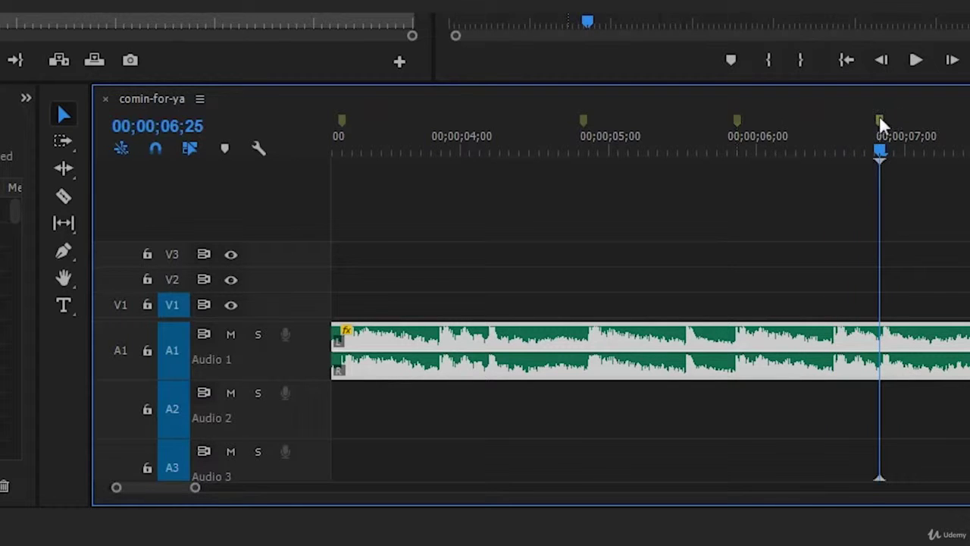
left_click(964, 167)
left_click(933, 188)
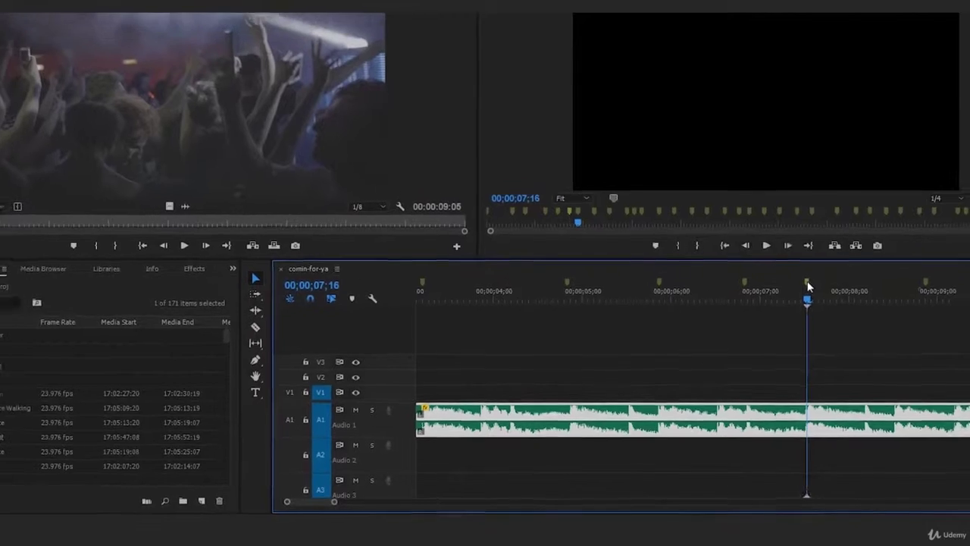
left_click(900, 298)
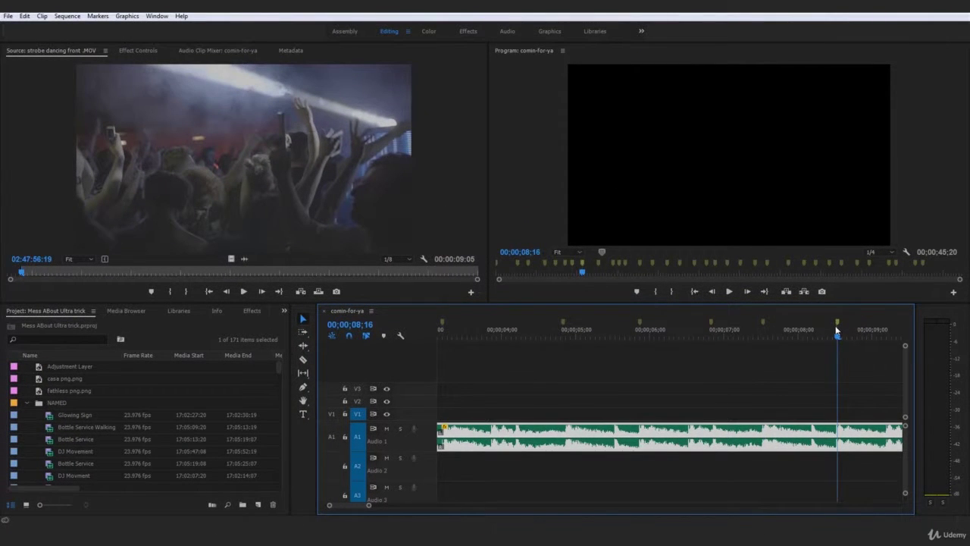
Show a longer stretch of the song and align the next markers with the beats at 00;00;10;06, 00;00;11;16 and 00;00;12;06.
left_click_drag(368, 507, 400, 506)
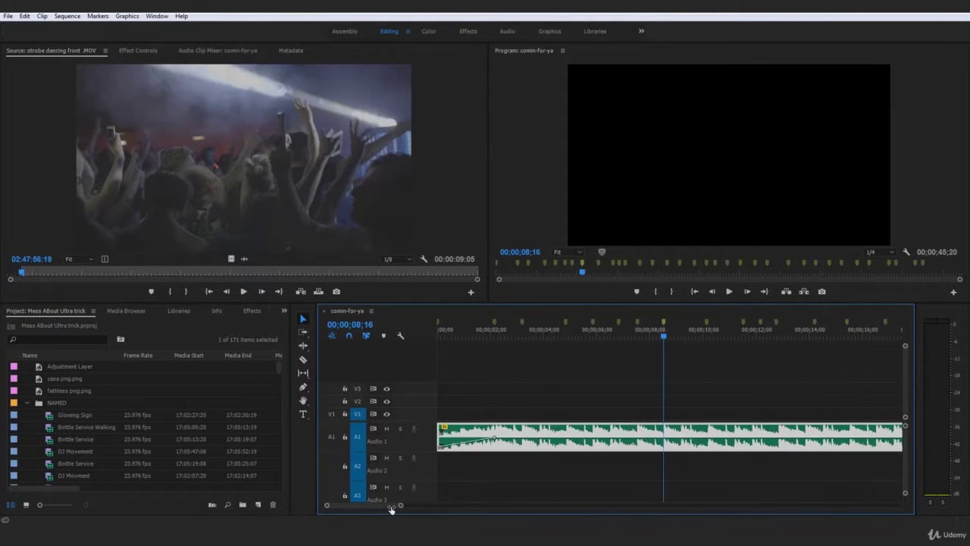
left_click(682, 337)
left_click_drag(682, 337, 709, 339)
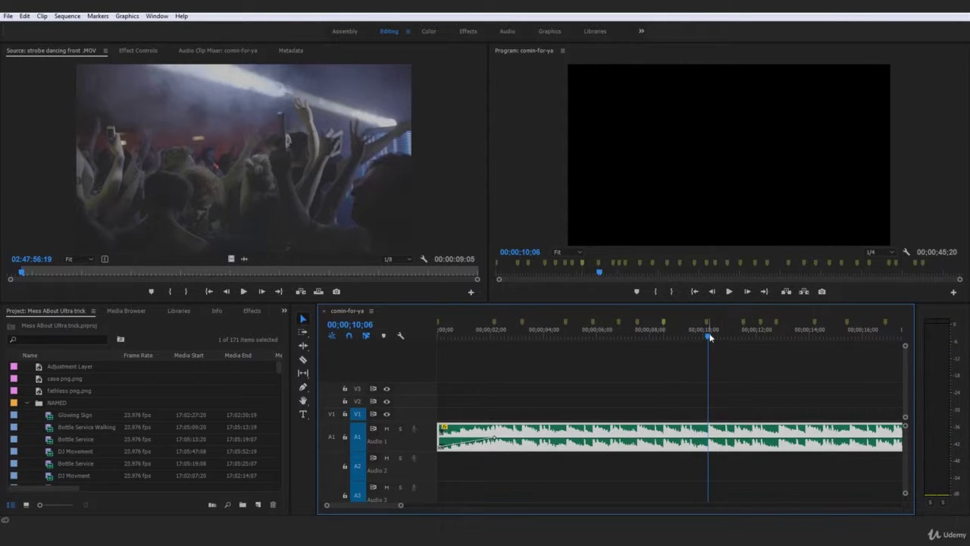
mouse_move(752, 338)
left_mouse_down()
mouse_move(733, 342)
mouse_move(743, 338)
left_mouse_up()
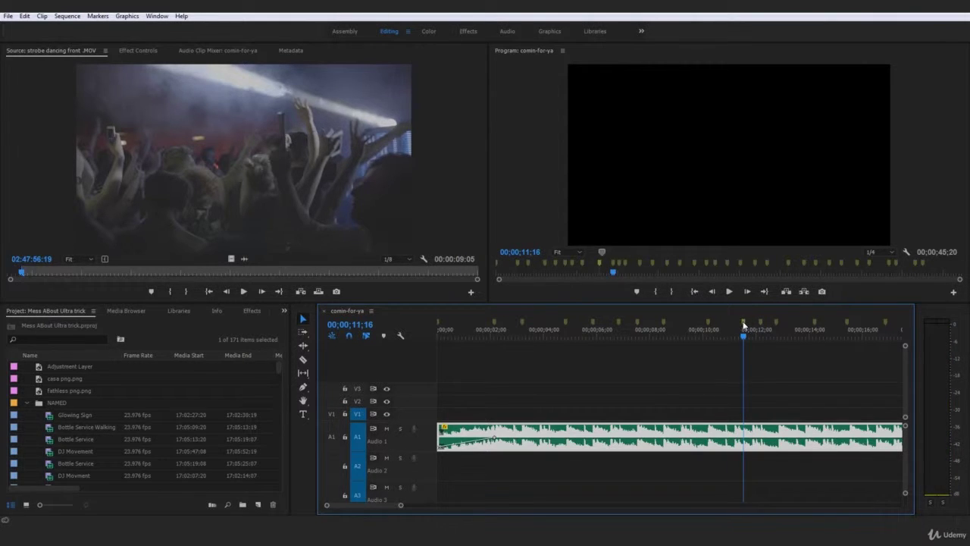
left_click(761, 336)
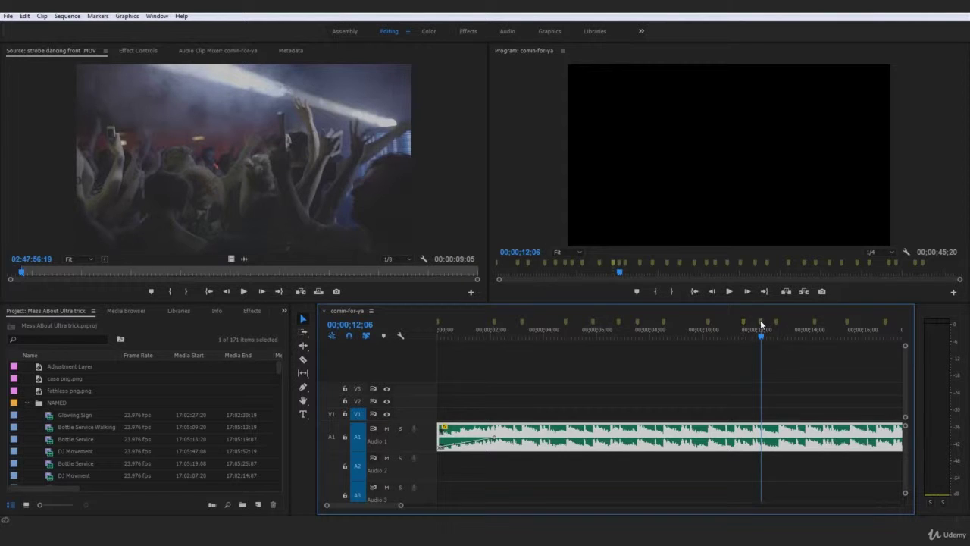
Move the next markers onto the beats at 00;00;12;25 and 00;00;13;25, and continue aligning up to 00;00;15;16.
left_click_drag(765, 329, 780, 337)
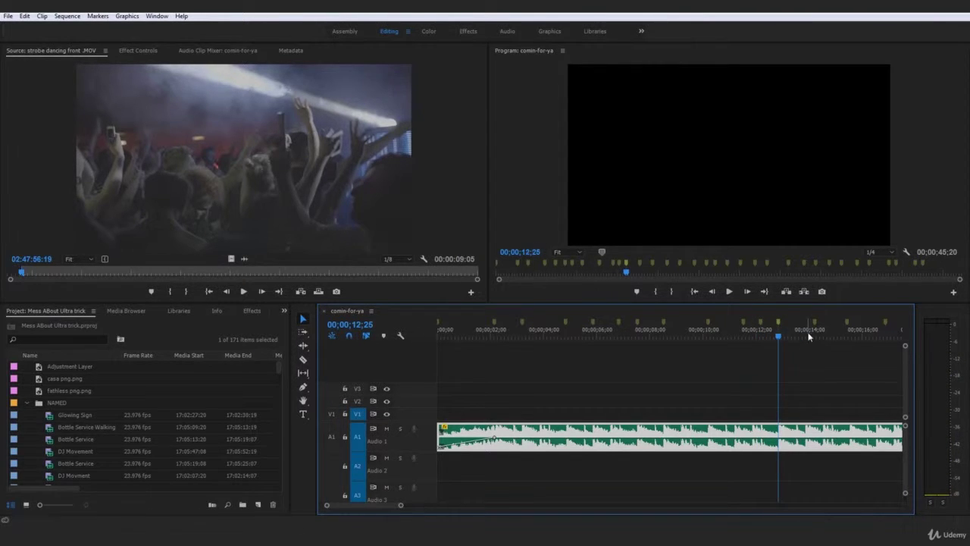
left_click(807, 338)
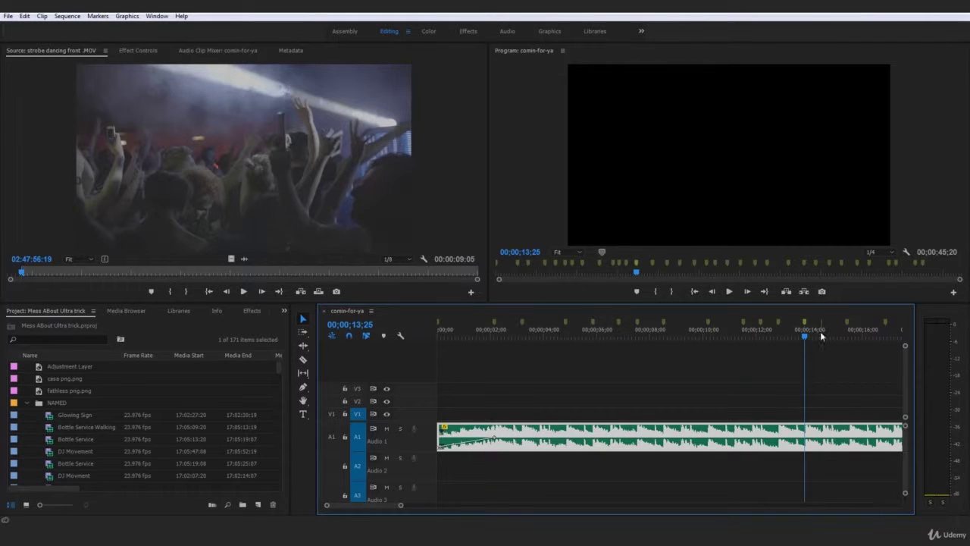
left_click_drag(821, 336, 851, 337)
Align the markers after 00;00;15;16 with their beats, including 00;00;19;27 and 00;00;20;27, up to 00;00;26;26.
left_click_drag(402, 505, 425, 505)
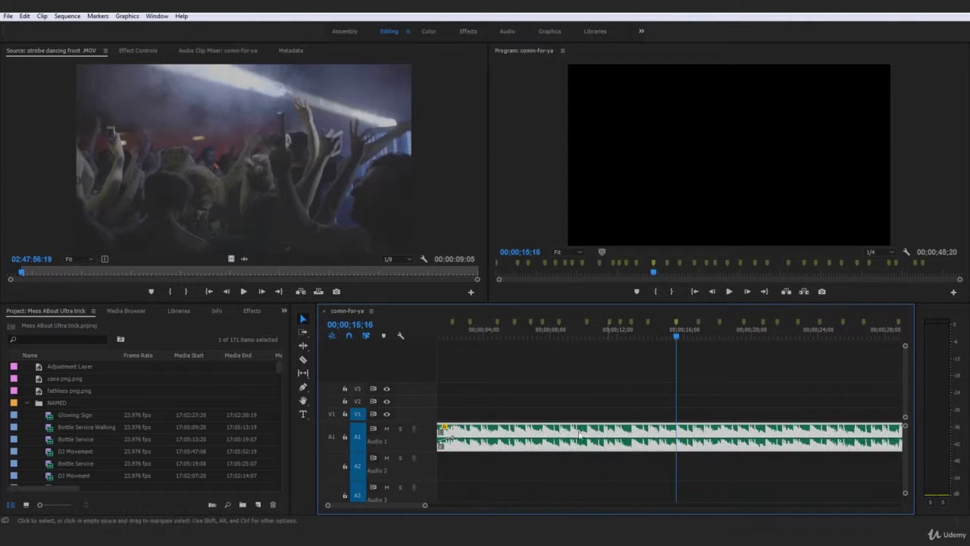
left_click(713, 336)
left_click_drag(713, 336, 751, 337)
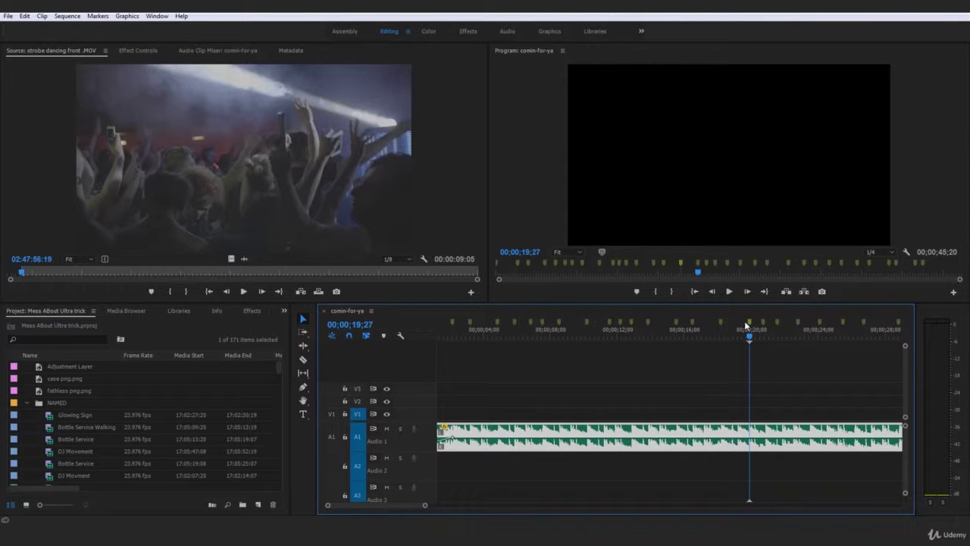
left_click_drag(765, 329, 767, 331)
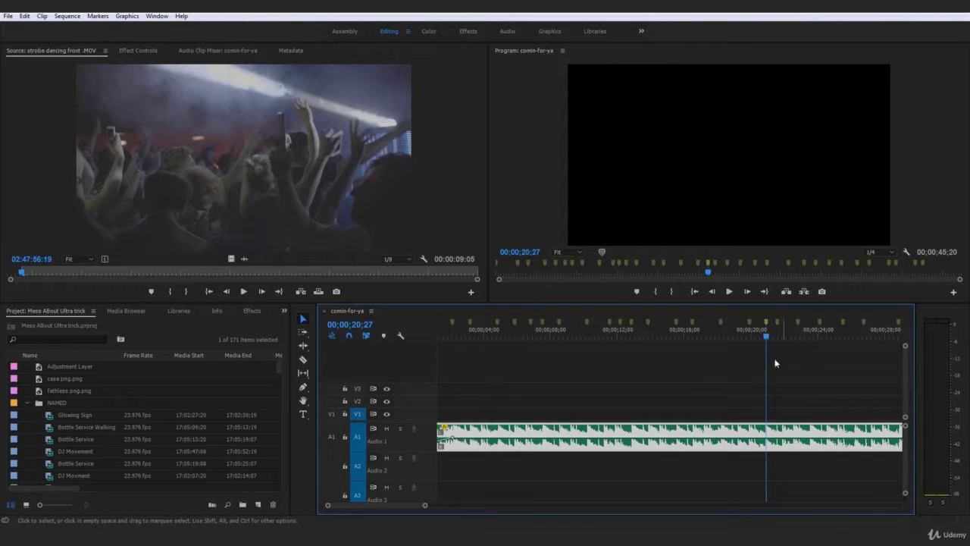
mouse_move(769, 331)
left_mouse_down()
mouse_move(839, 340)
mouse_move(838, 315)
mouse_move(857, 328)
mouse_move(858, 316)
left_mouse_up()
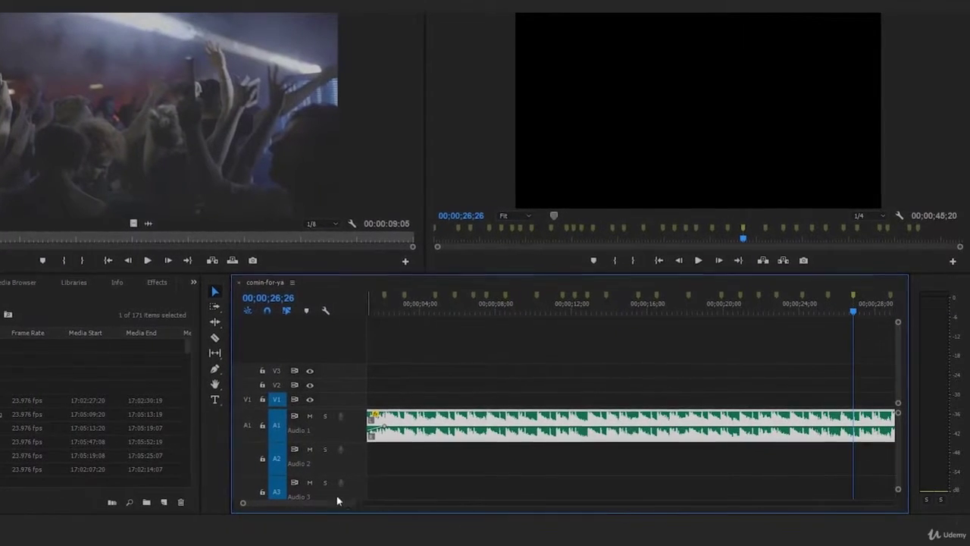
Align the markers after 00;00;26;26 with the waveform peaks up to 00;00;31;15, and show the whole song in the timeline.
left_click_drag(357, 502, 395, 503)
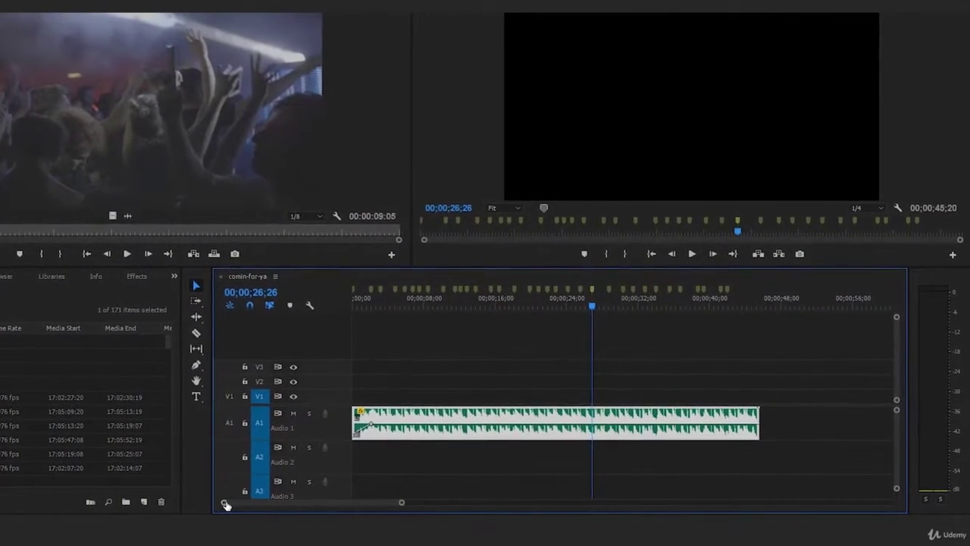
left_click_drag(223, 502, 249, 502)
left_click_drag(661, 303, 749, 291)
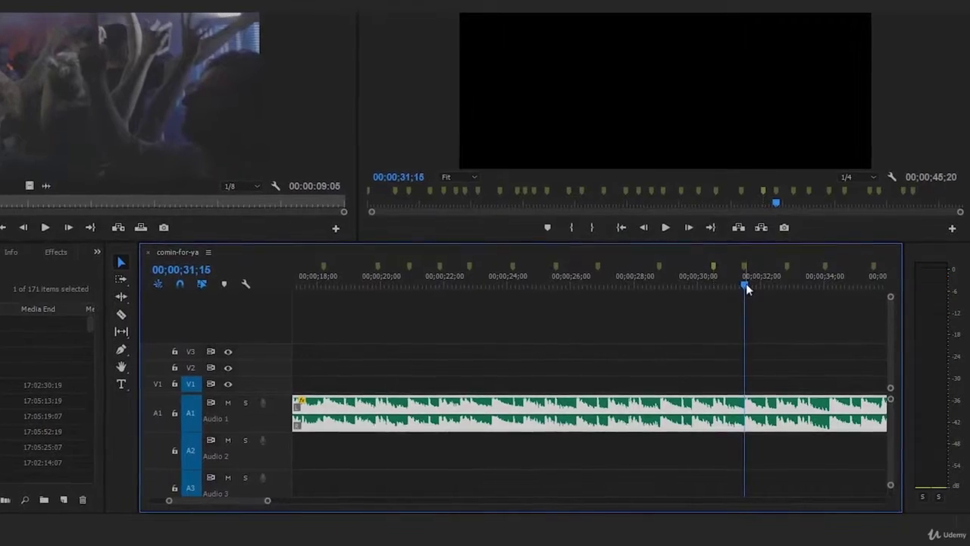
left_click_drag(270, 500, 377, 502)
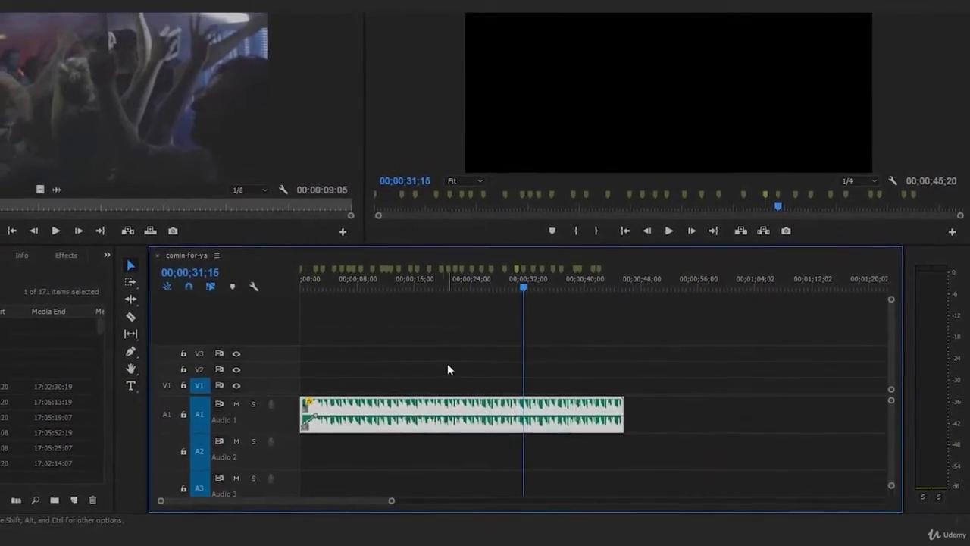
Return the sequence playhead to the start and inspect the Glowing Sign clip's marked in/out range in the Source monitor.
left_click_drag(376, 284, 228, 284)
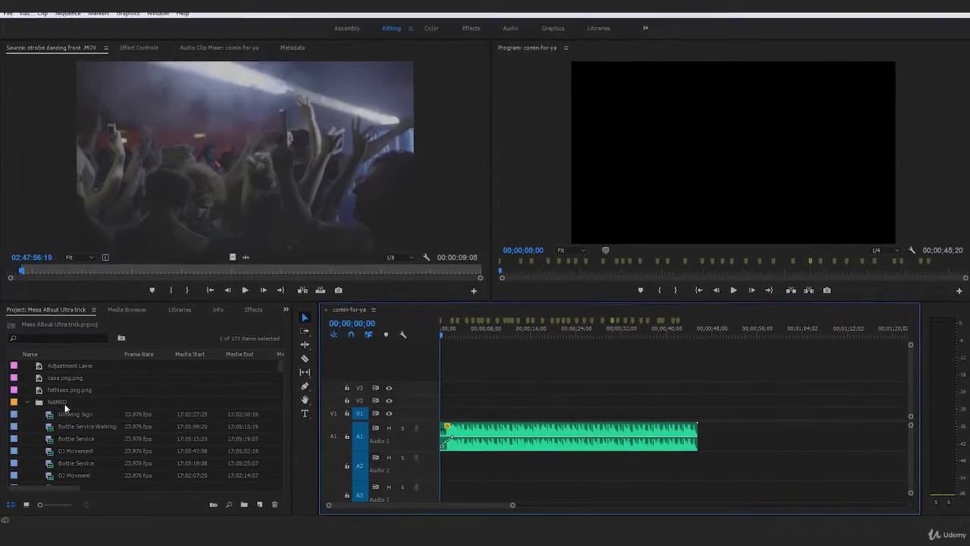
left_click(93, 415)
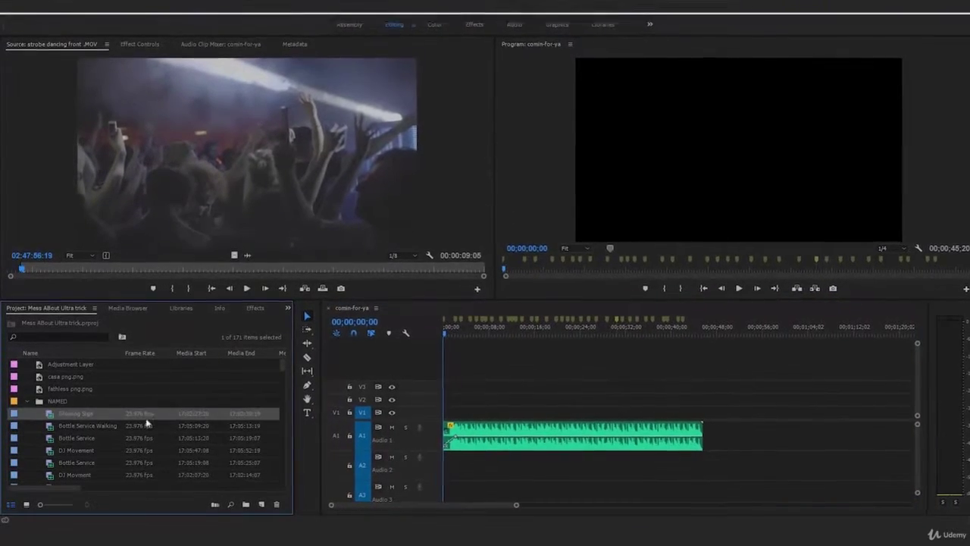
scroll(178, 427, "down", 3)
scroll(171, 426, "up", 2)
scroll(114, 416, "down", 1)
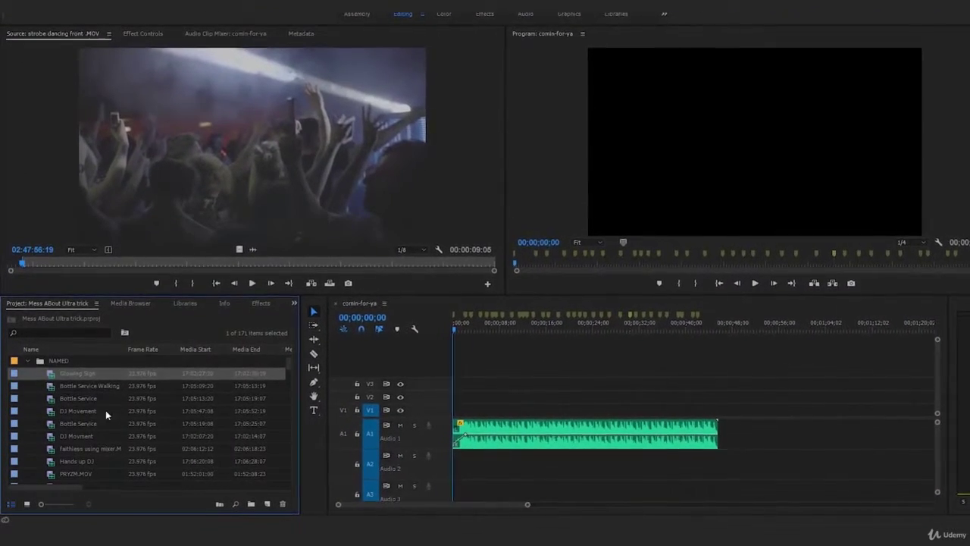
double_click(37, 377)
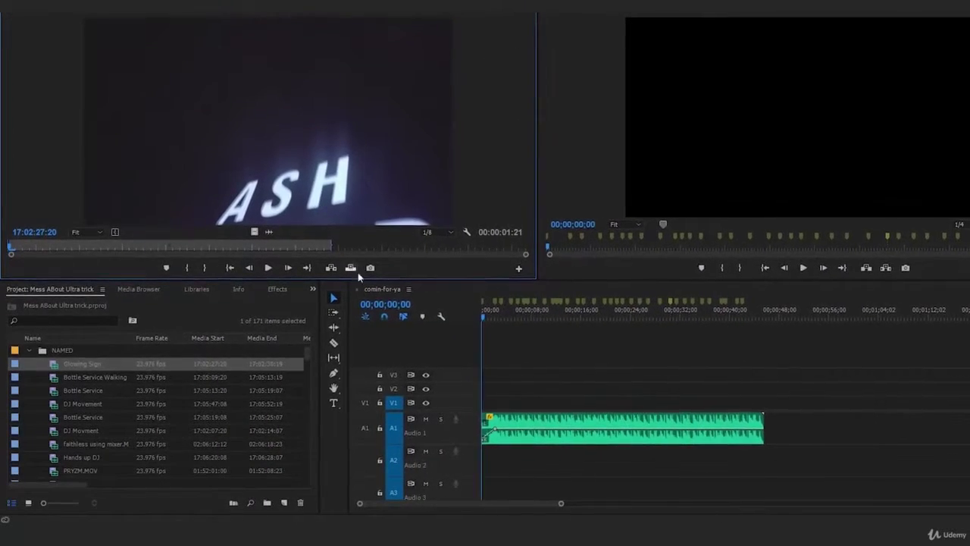
left_click_drag(374, 242, 11, 235)
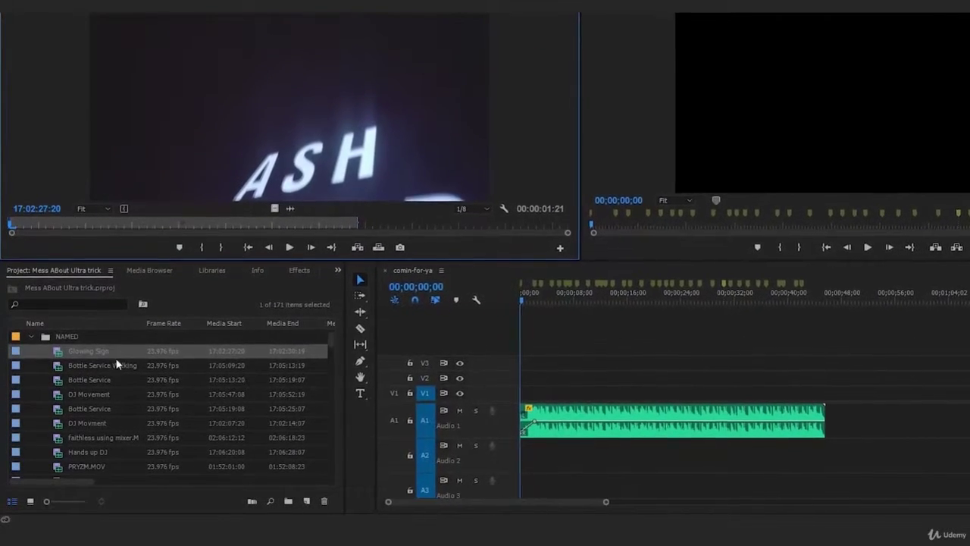
left_click(525, 219)
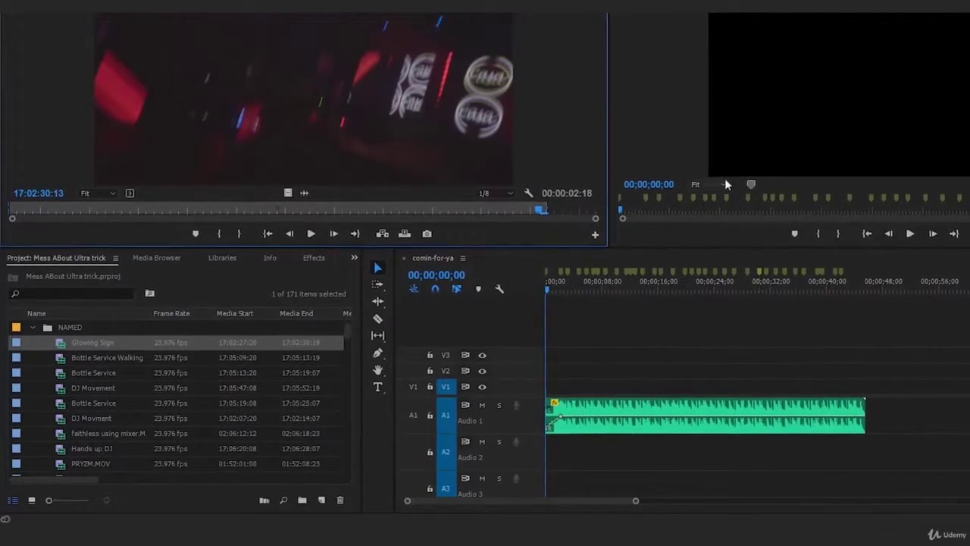
left_click_drag(538, 212, 372, 212)
left_click(11, 205)
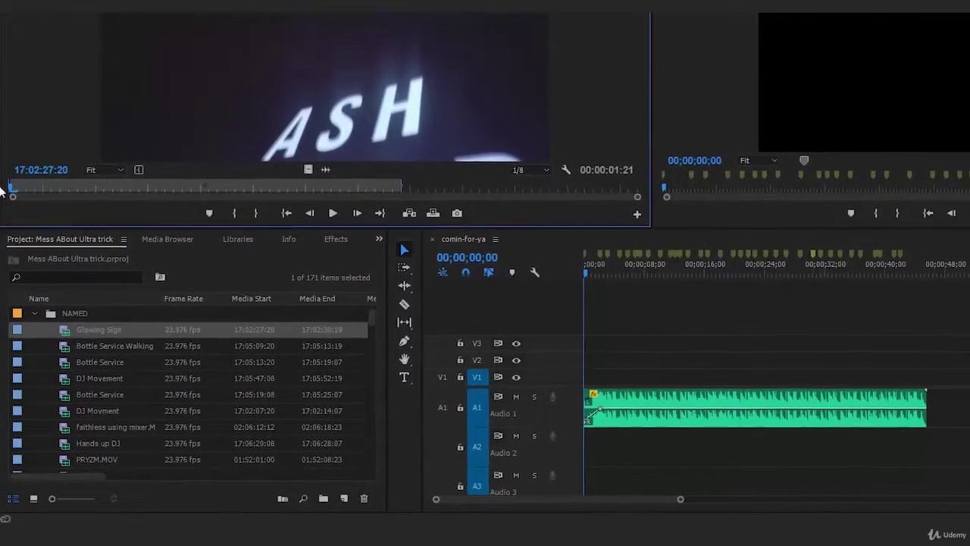
Check the marked in/out ranges of the first Bottle Service clip and the first DJ Movement clip.
double_click(99, 363)
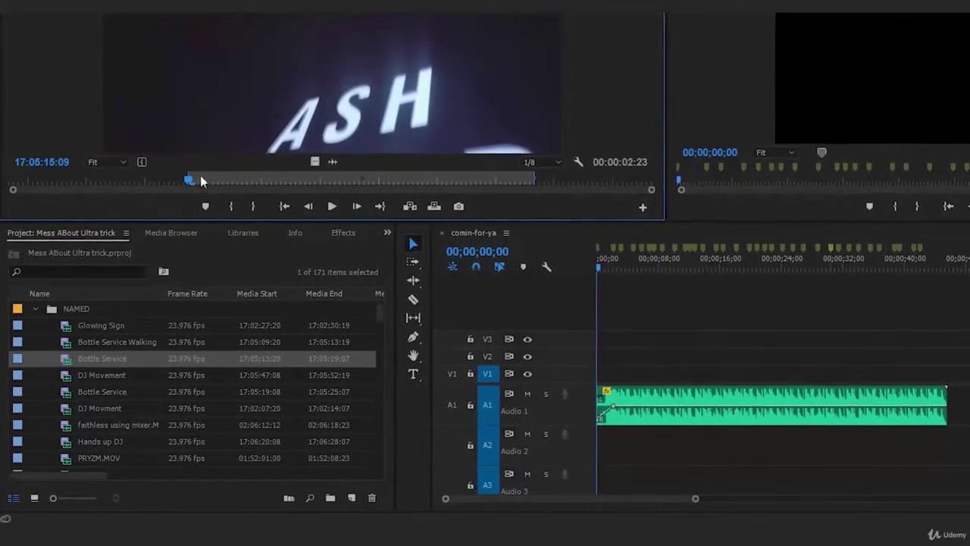
double_click(72, 376)
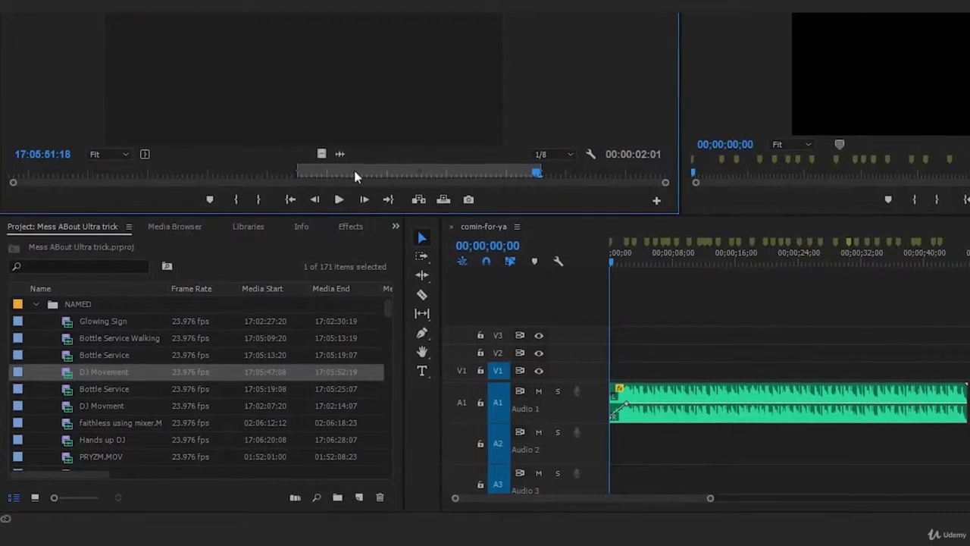
left_click(289, 201)
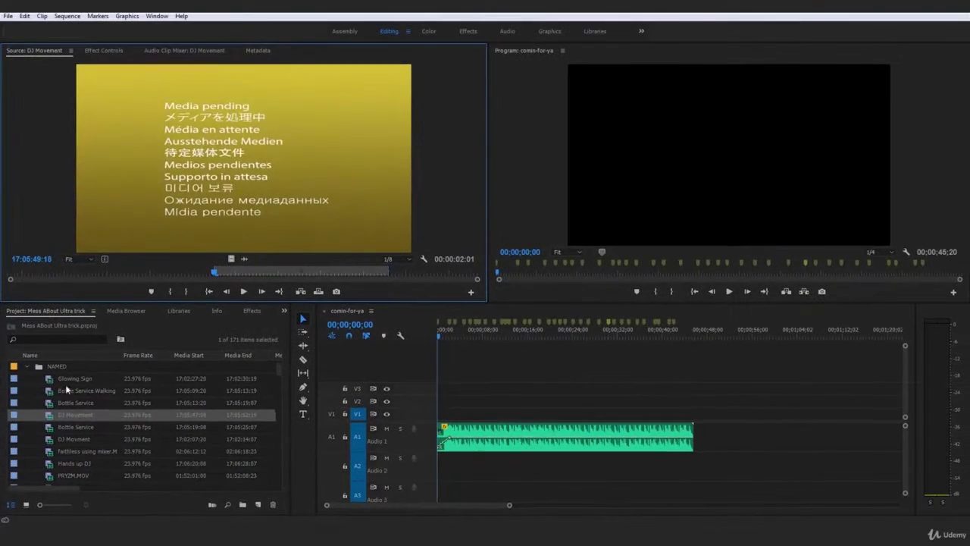
Select all clips in the NAMED bin from Glowing Sign through girl dj hands up .MOV.
left_click(61, 382)
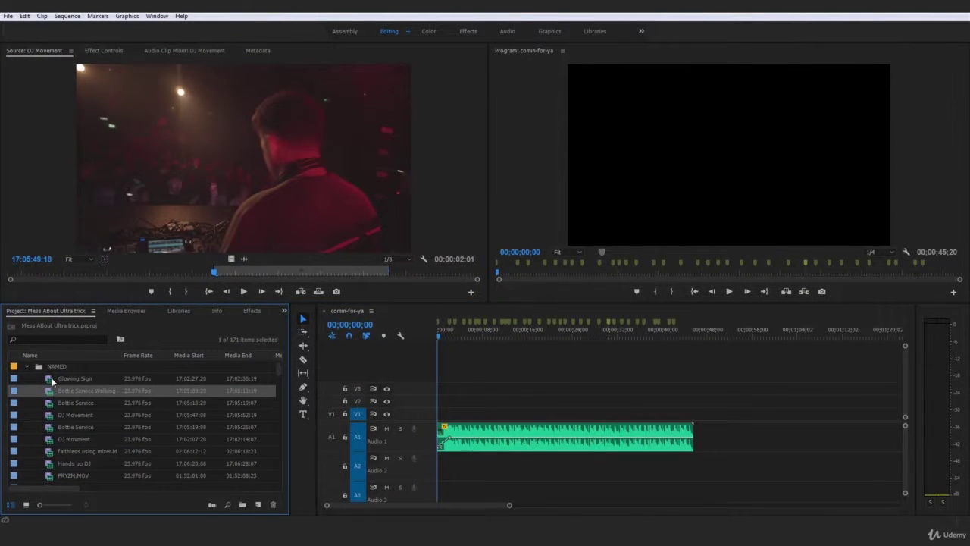
left_click(50, 379)
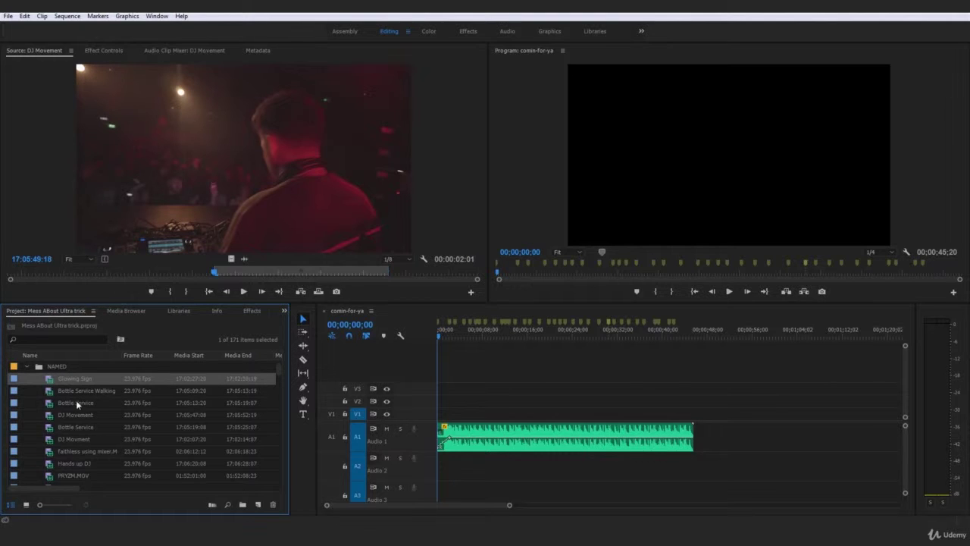
scroll(99, 409, "down", 6)
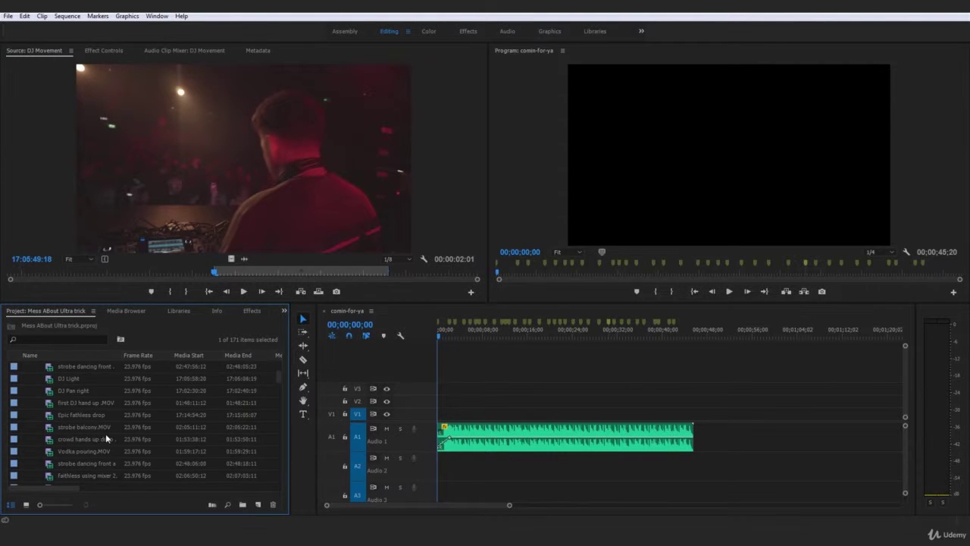
scroll(110, 433, "down", 8)
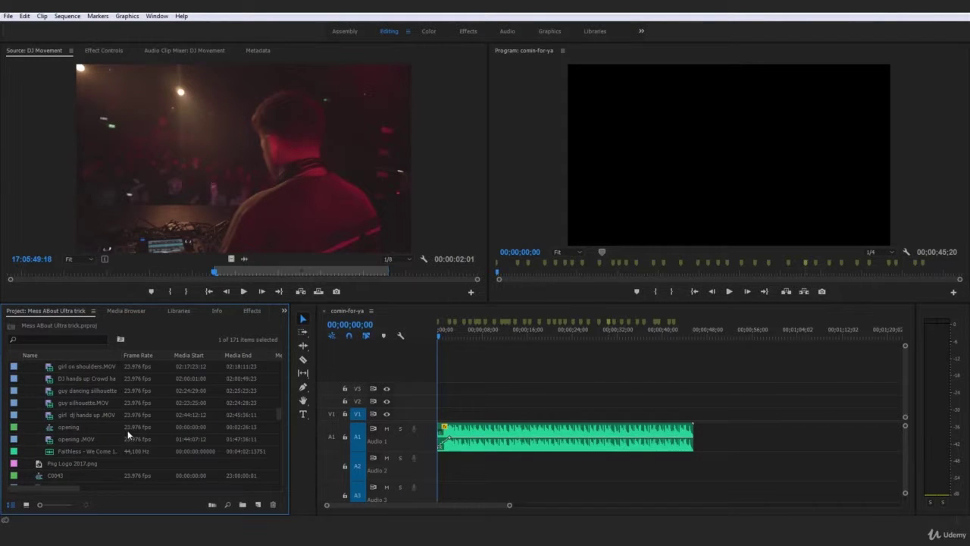
left_click(110, 416, "shift")
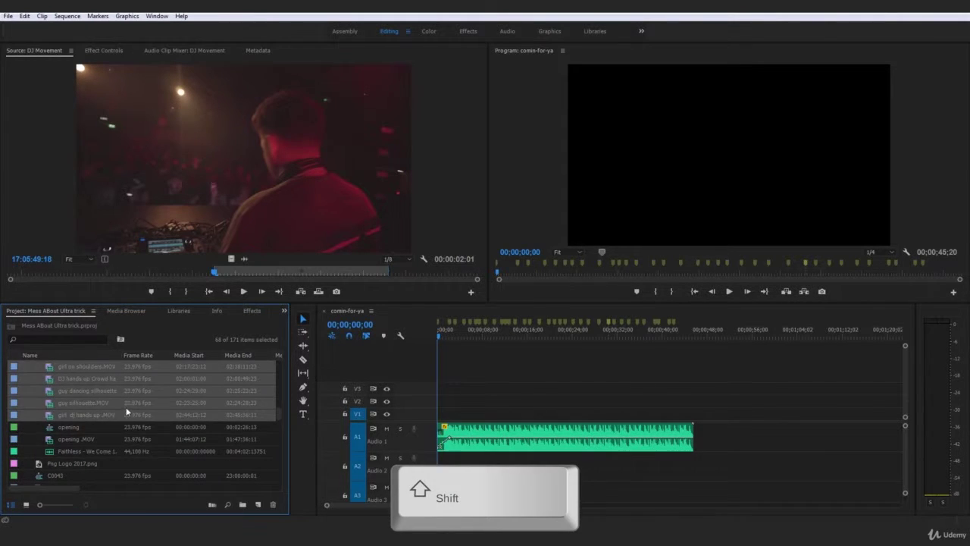
scroll(121, 413, "up", 5)
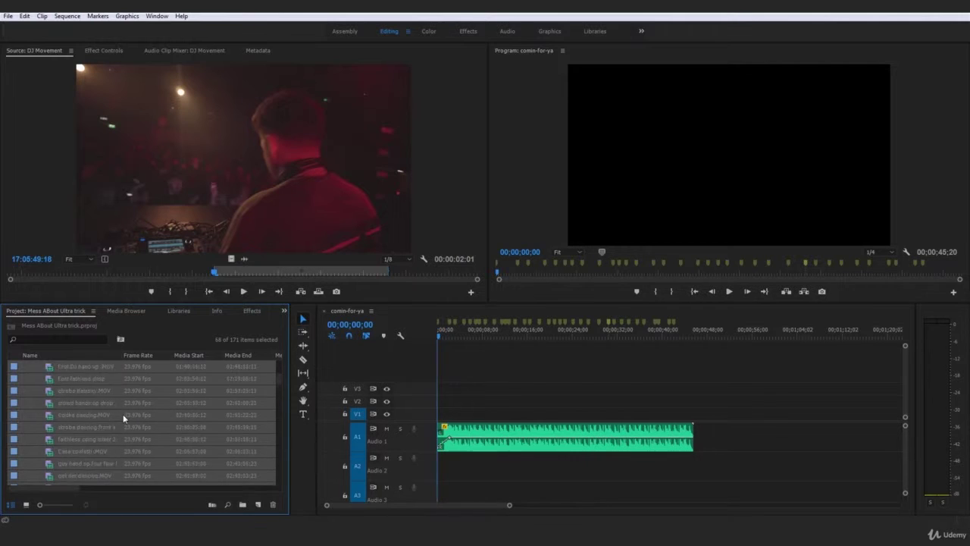
scroll(120, 413, "up", 3)
scroll(110, 426, "down", 3)
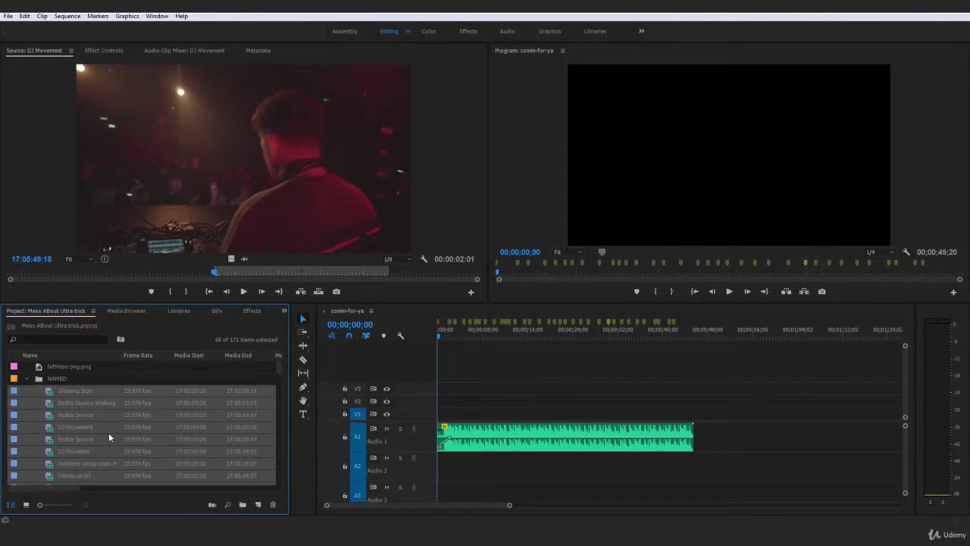
scroll(93, 409, "up", 2)
Open Automate to Sequence for the selected clips and try the Sequentially placement against At Unnumbered Markers.
left_click(65, 16)
mouse_move(44, 19)
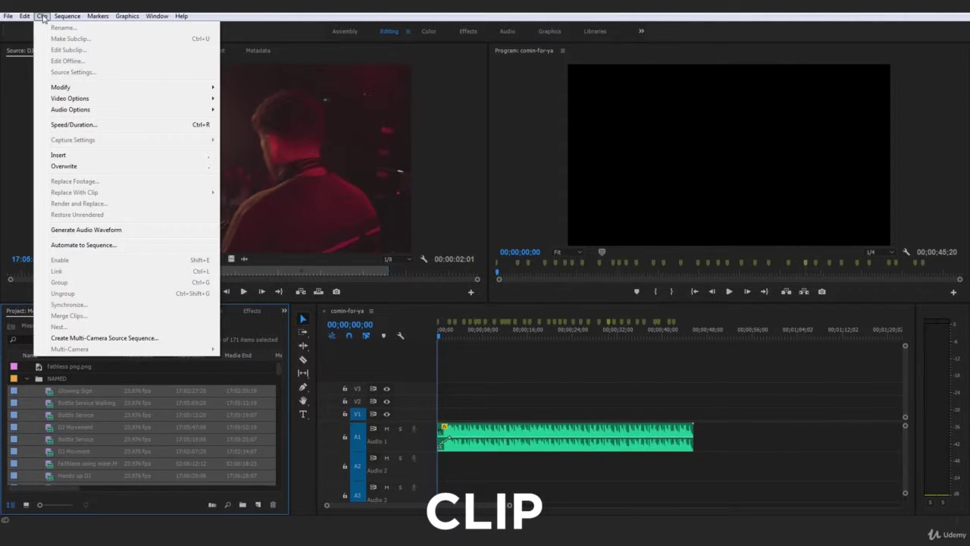
left_click(95, 249)
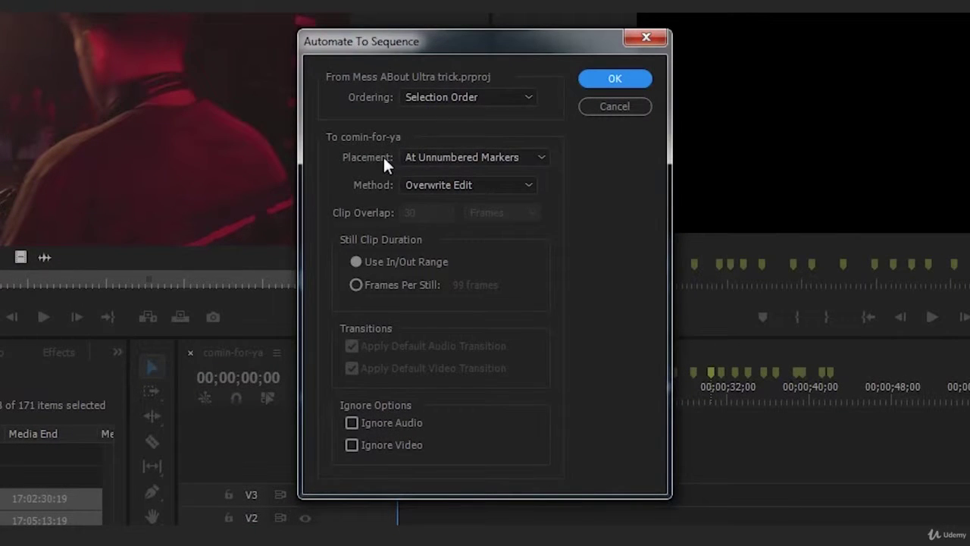
left_click(455, 158)
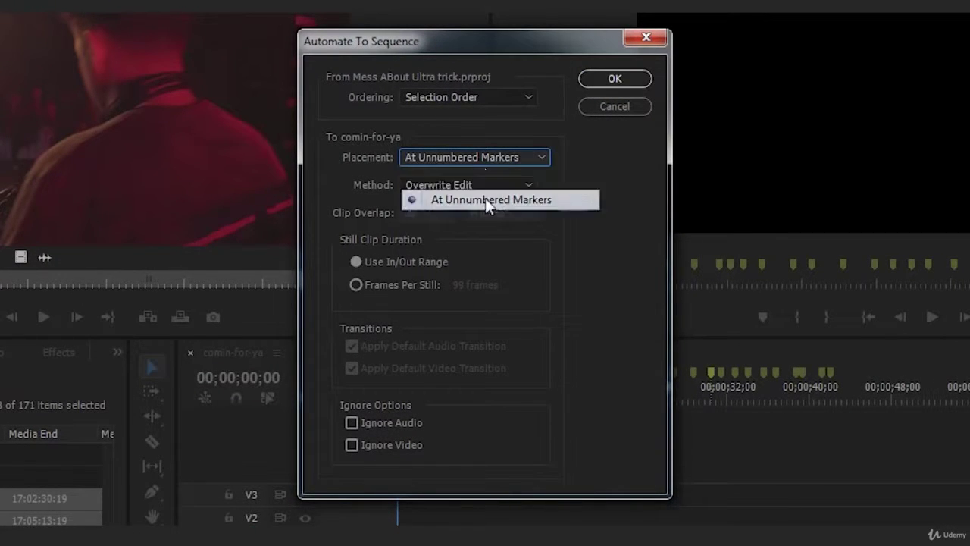
left_click(477, 180)
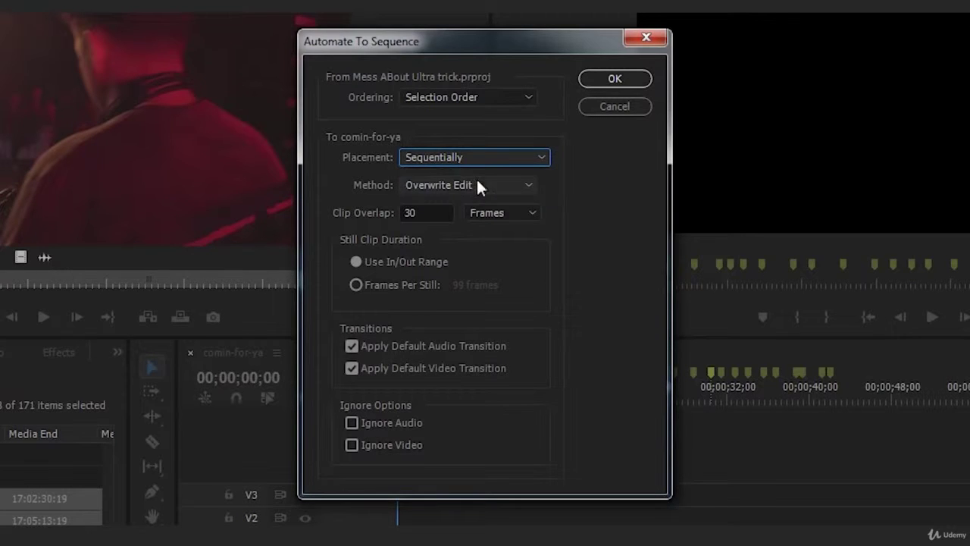
left_click(502, 157)
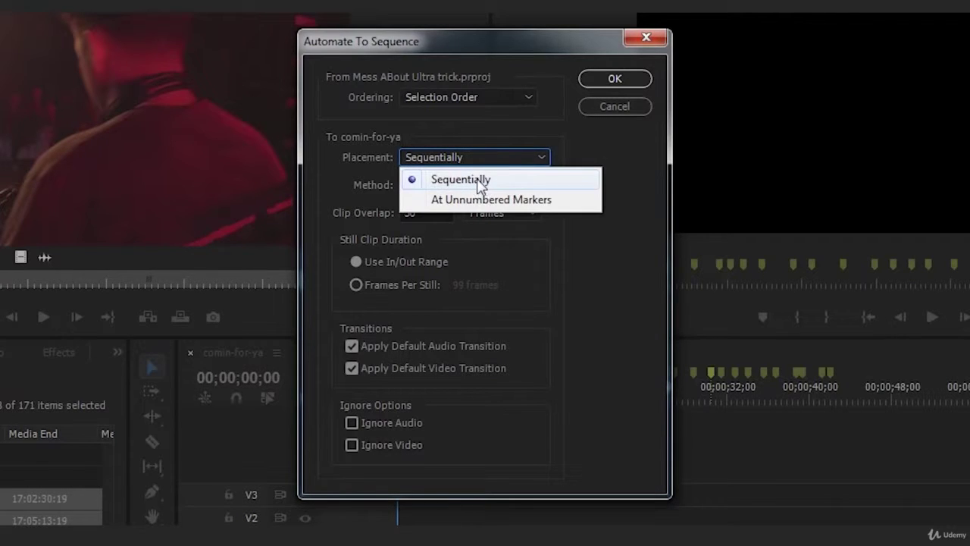
left_click(521, 200)
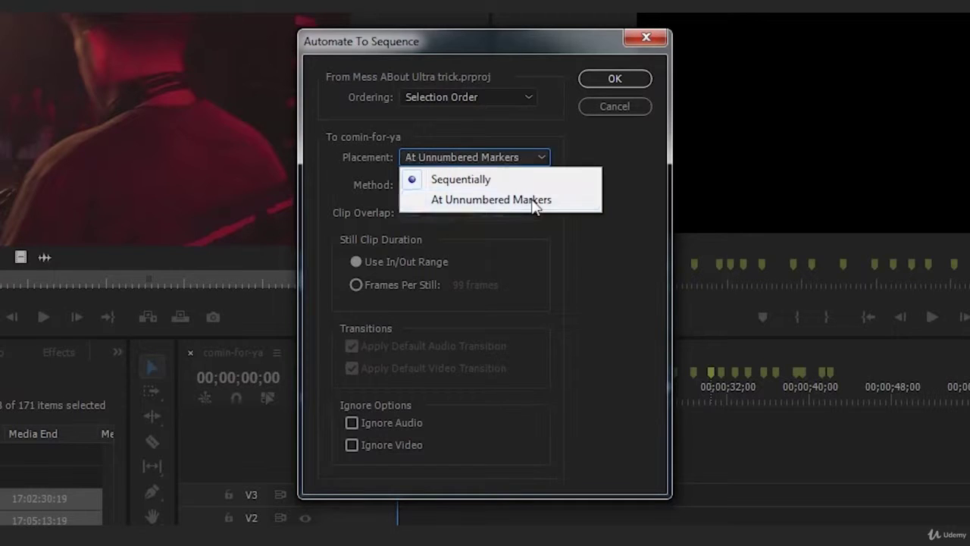
left_click(489, 158)
left_click(501, 182)
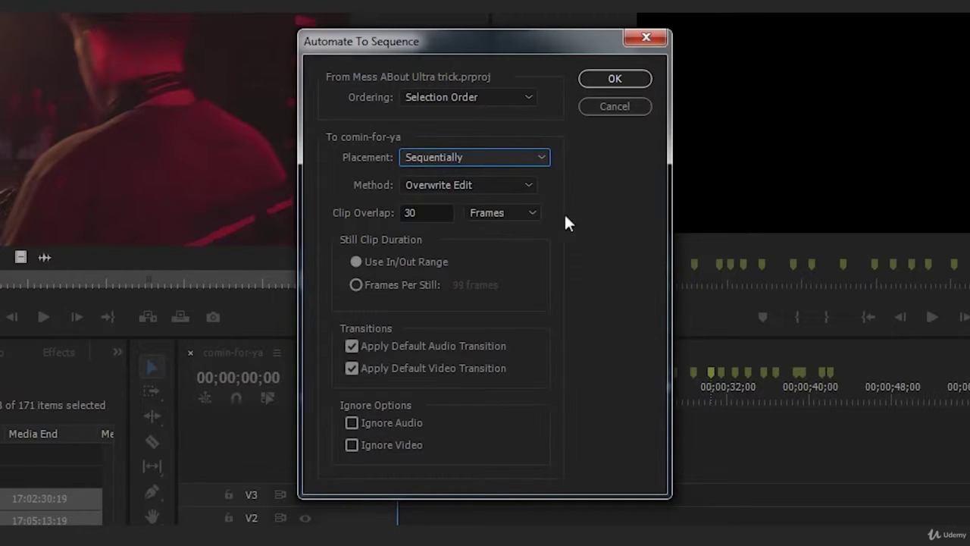
Try automating the clips to the sequence with placement At Unnumbered Markers on the song's audio track, and undo it.
left_click(476, 161)
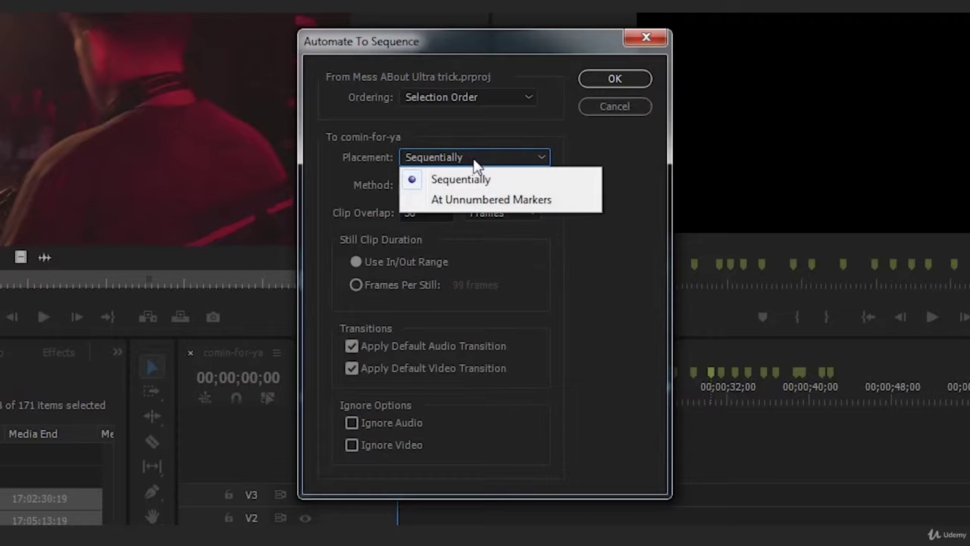
left_click(496, 199)
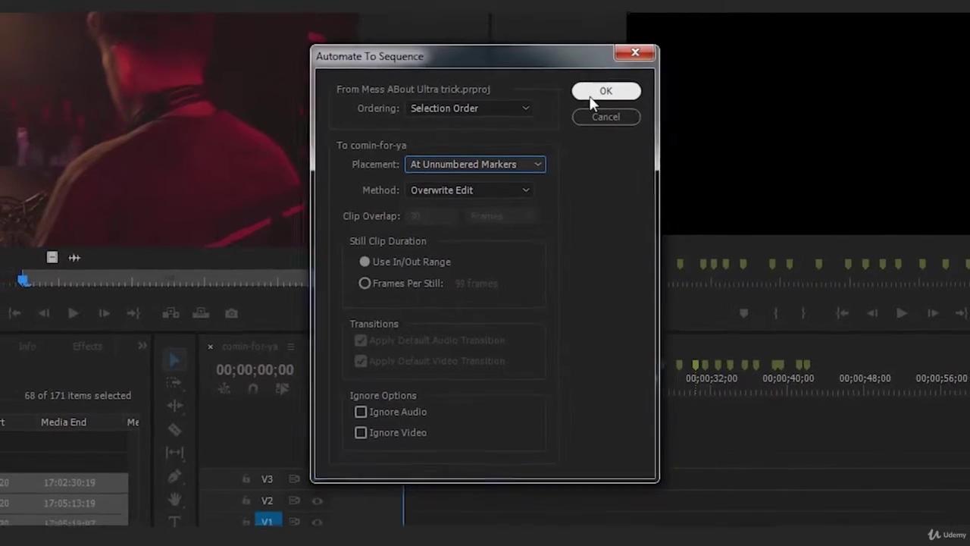
left_click(595, 96)
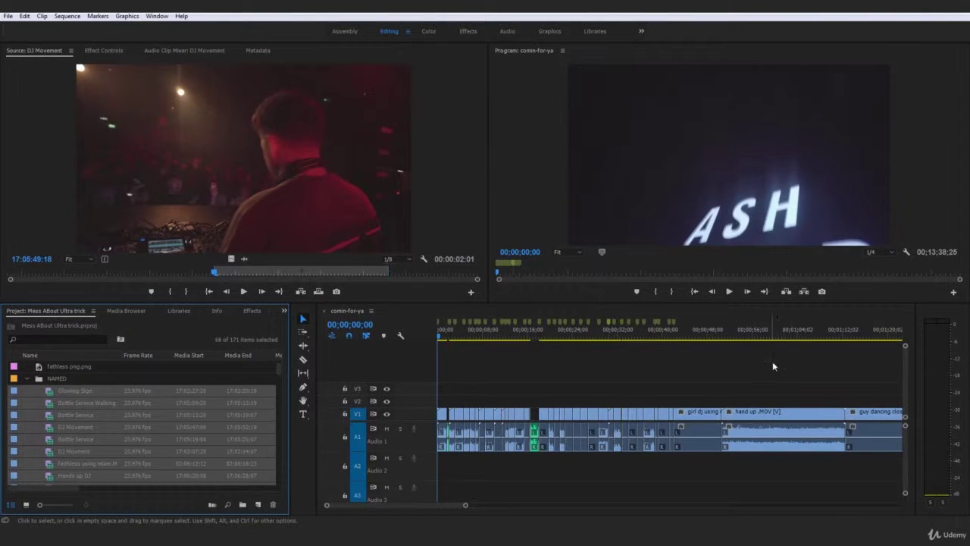
key("ctrl+z")
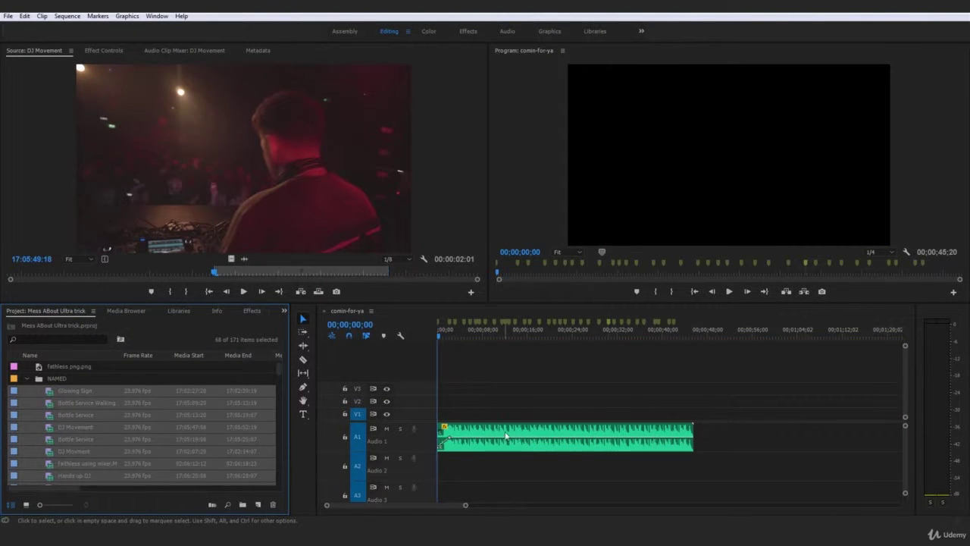
Move the song down to track A2 and select the clips from Glowing Sign through girl dj hands up .MOV in the NAMED bin.
left_click_drag(507, 436, 493, 466)
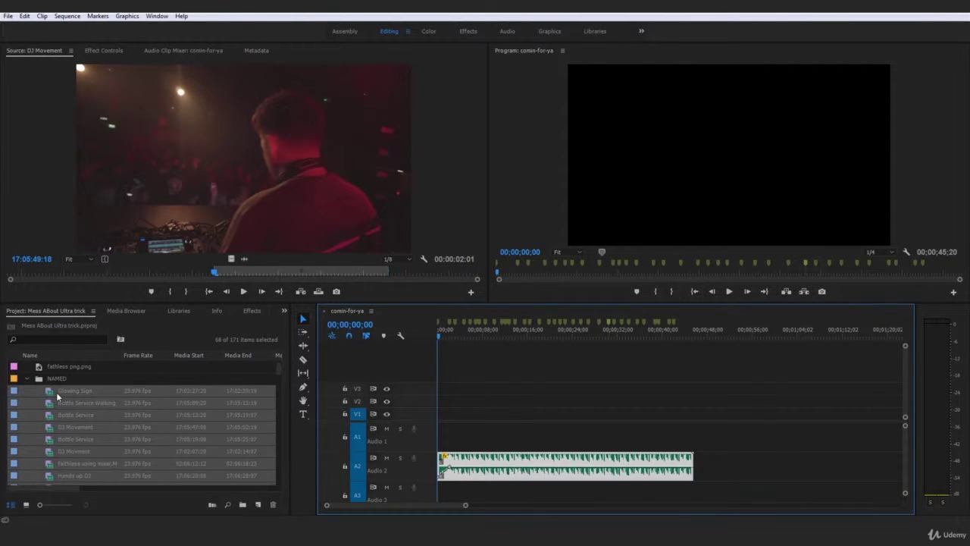
left_click(57, 394)
scroll(90, 418, "down", 5)
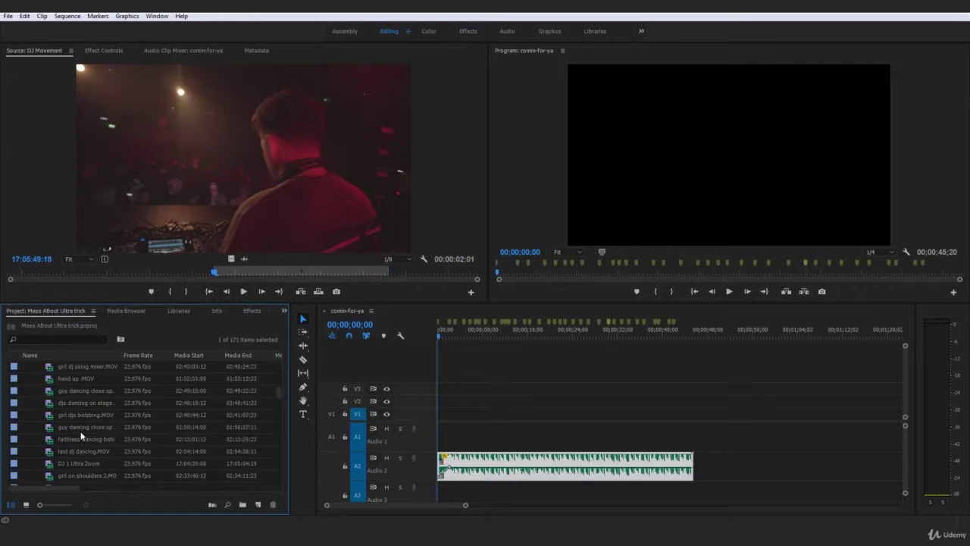
scroll(84, 444, "down", 5)
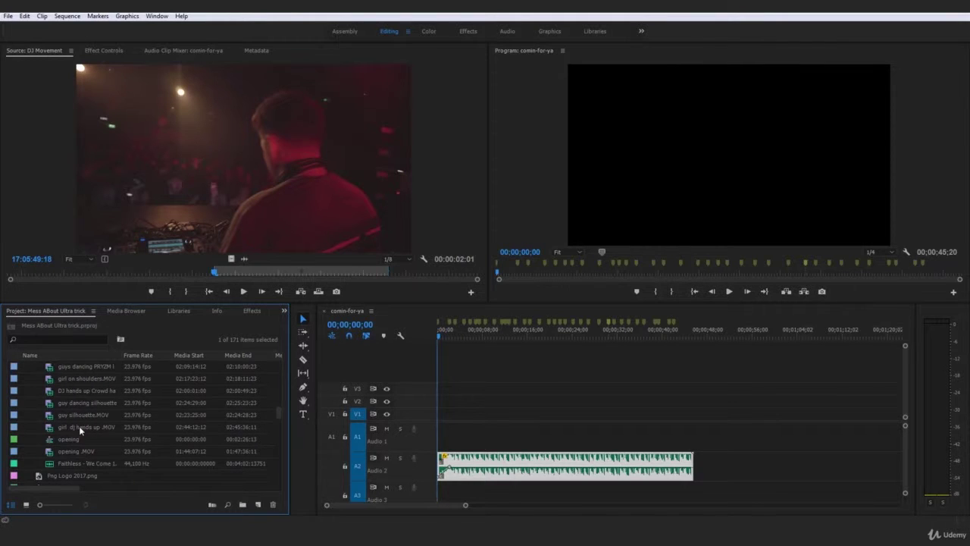
left_click(79, 426, "shift")
Automate the selected clips to the sequence in selection order, placed at unnumbered markers with Overwrite Edit.
left_click(42, 16)
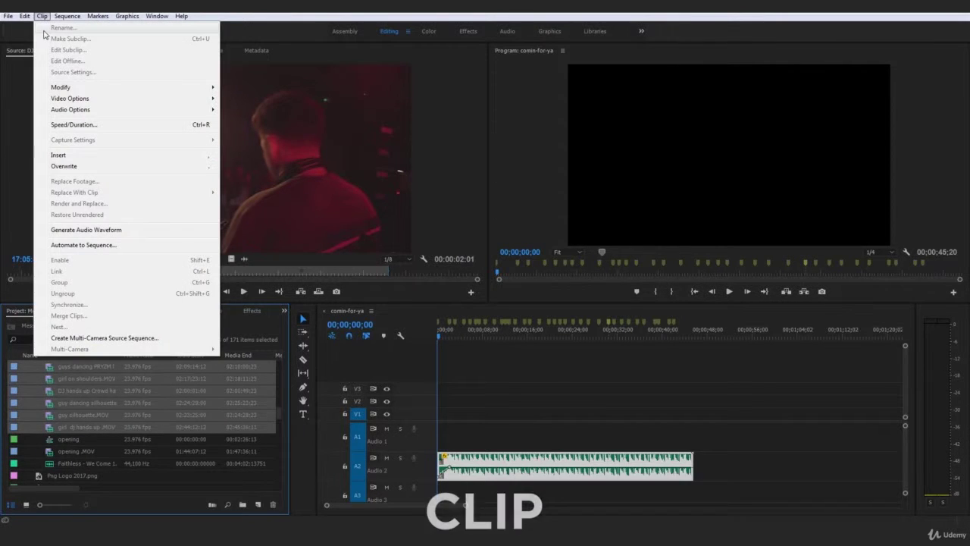
left_click(114, 246)
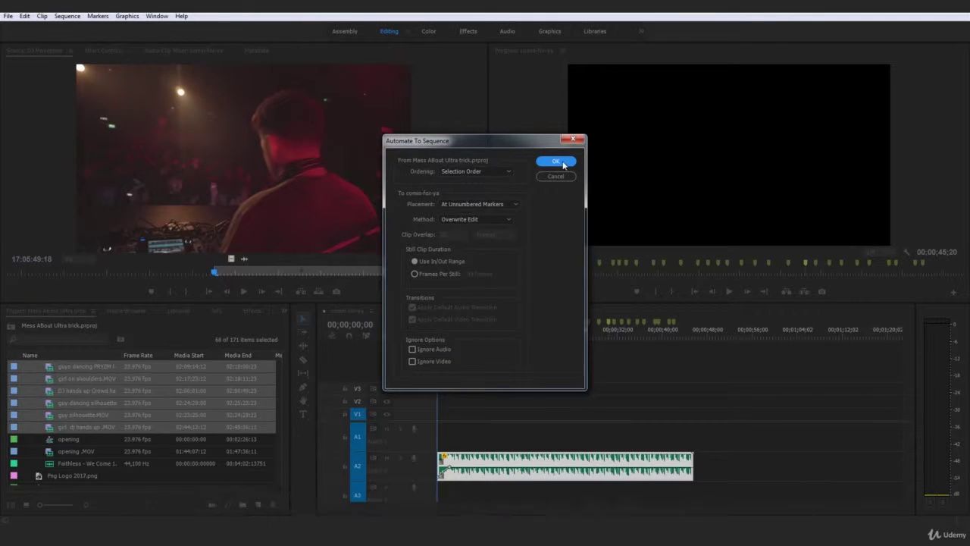
left_click(555, 161)
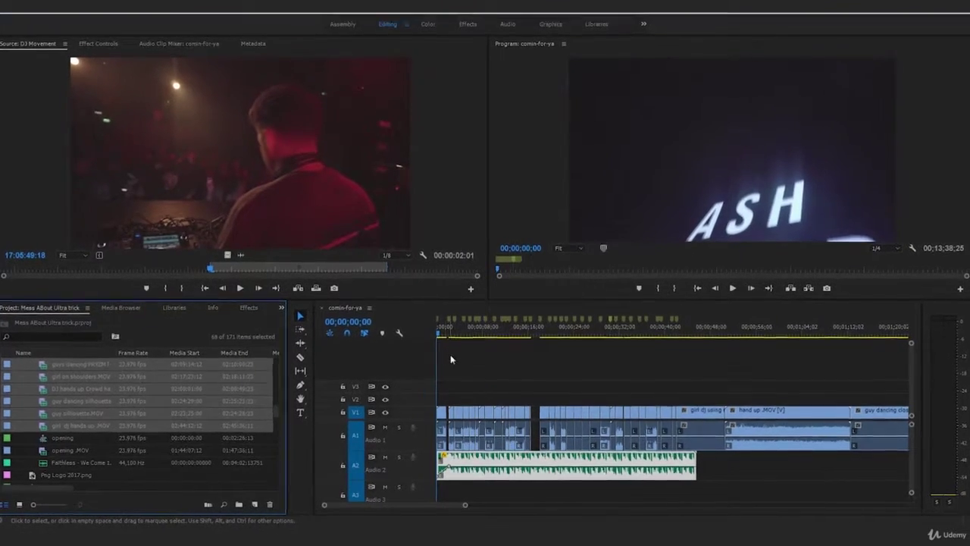
scroll(362, 505, "up", 3)
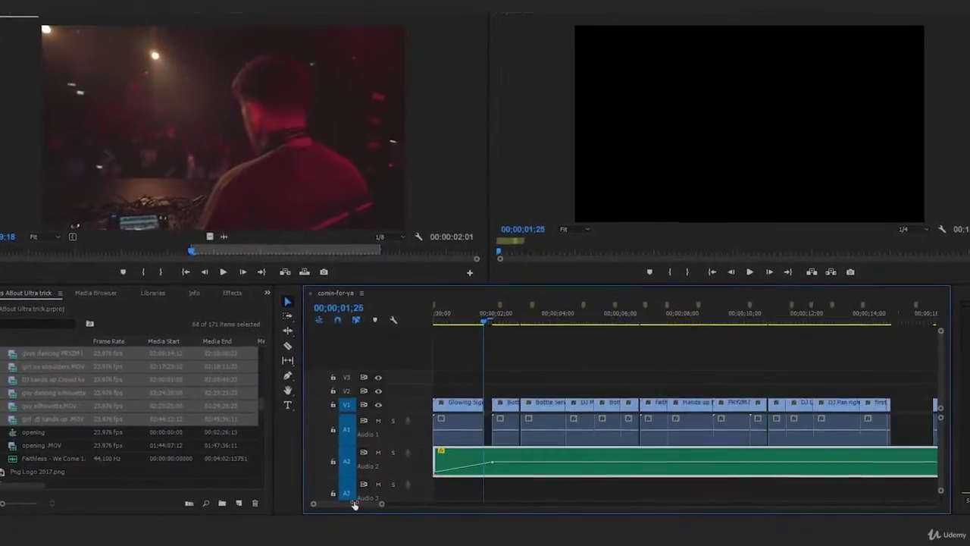
Extend the Glowing Sign and first Bottle Service clips to the next markers to close their gaps, and move the playhead to 00;00;03;00.
scroll(354, 505, "up", 5)
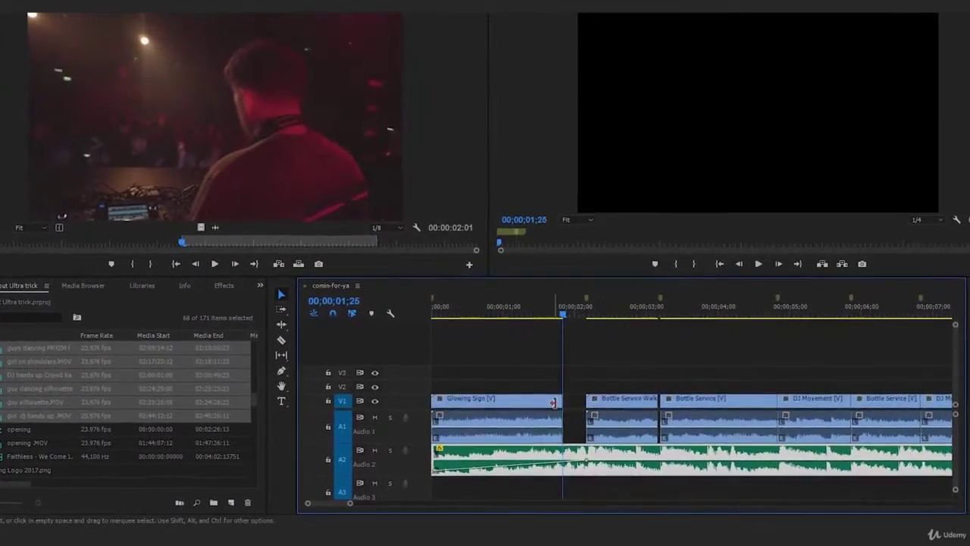
left_click(533, 414)
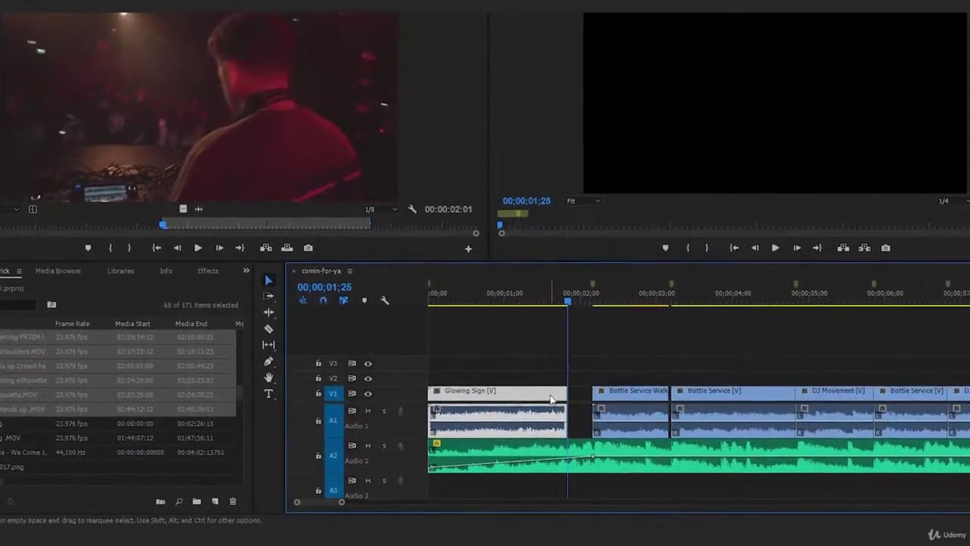
left_click_drag(566, 389, 595, 389)
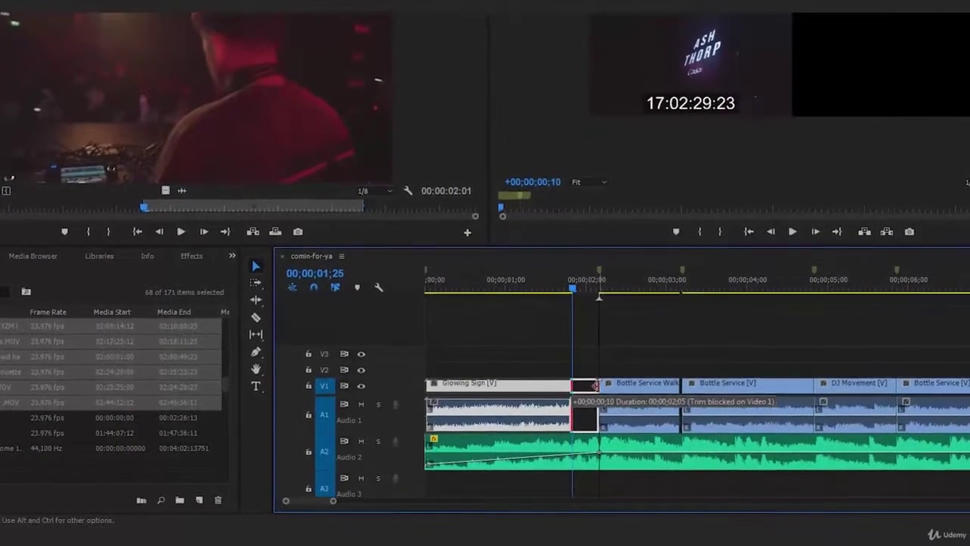
left_click_drag(677, 381, 688, 381)
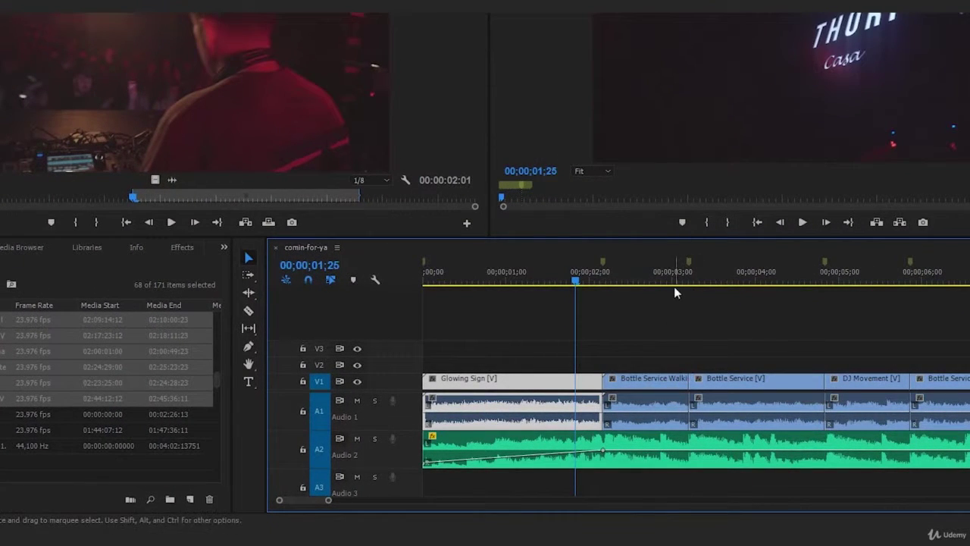
left_click(674, 280)
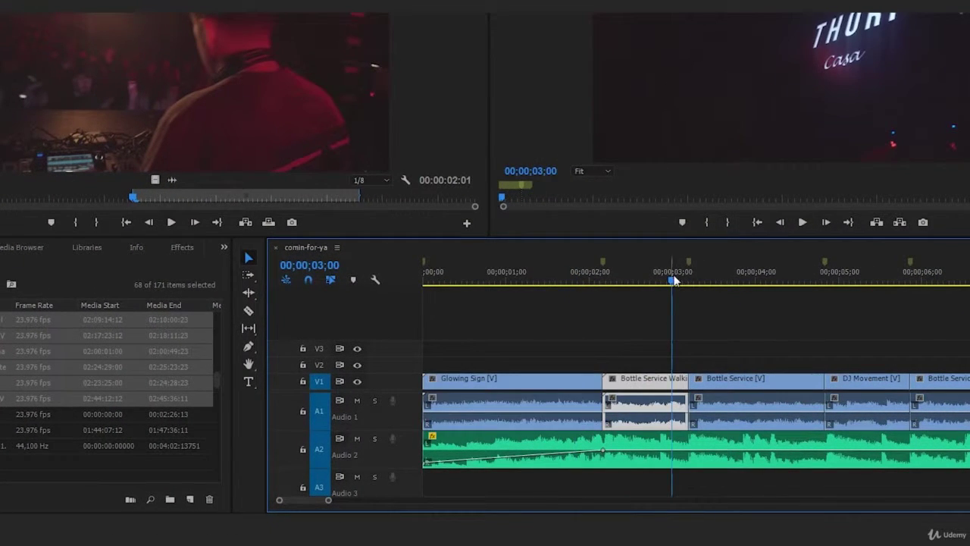
Extend the DJ clip before the first faithless clip to its marker, and mute track A1.
left_click_drag(328, 500, 344, 499)
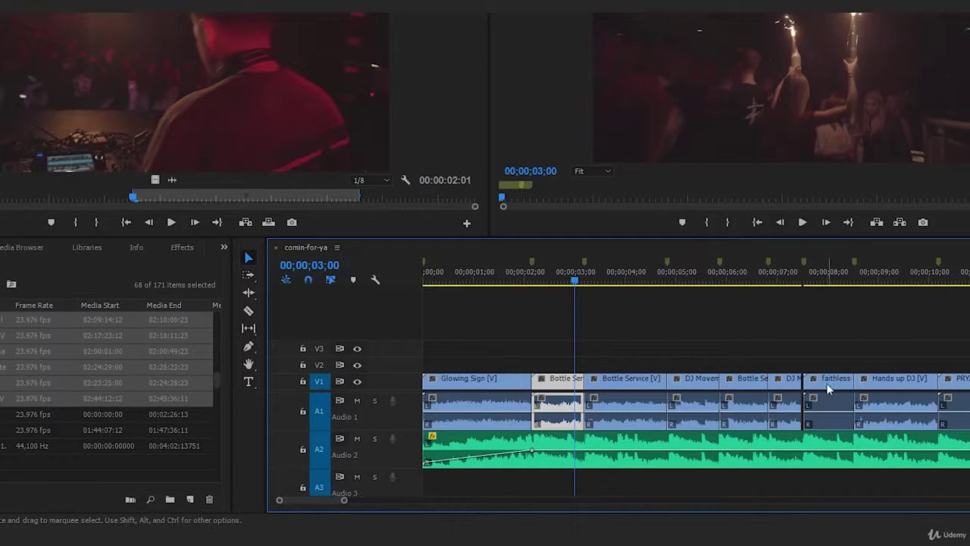
left_click_drag(800, 381, 804, 381)
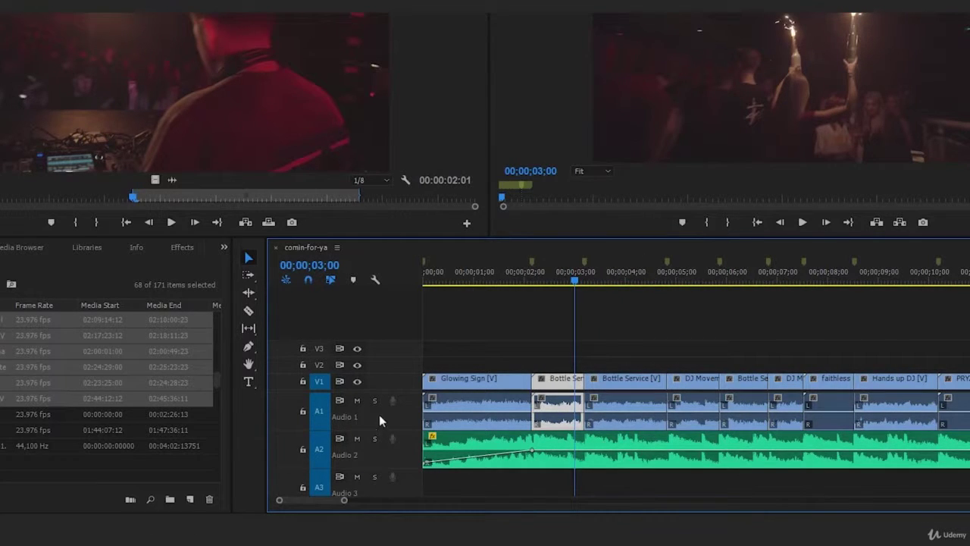
left_click(358, 400)
Close the remaining gaps on V1 around 13, 33 and 39 seconds by extending the preceding clips to the next markers.
scroll(326, 500, "down", 5)
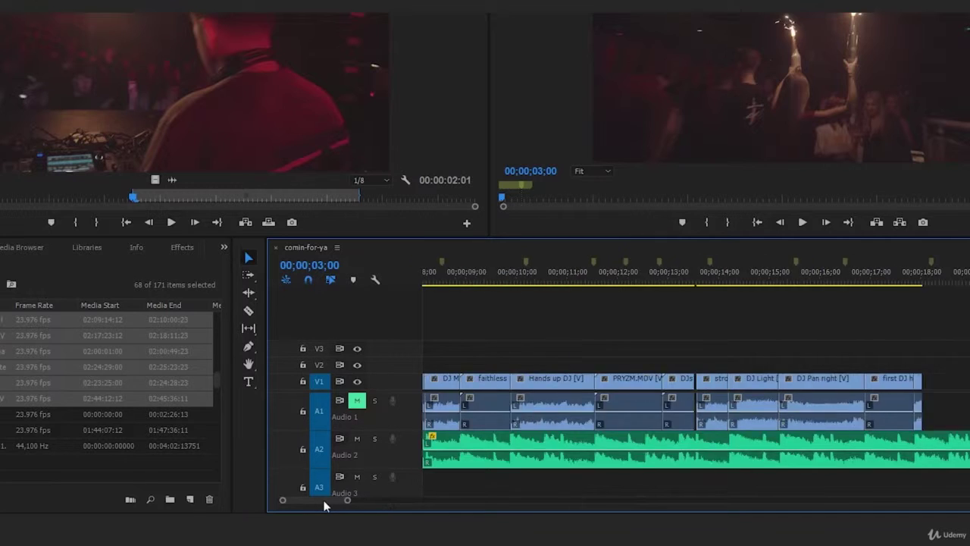
left_click_drag(715, 379, 795, 379)
left_click_drag(351, 502, 366, 500)
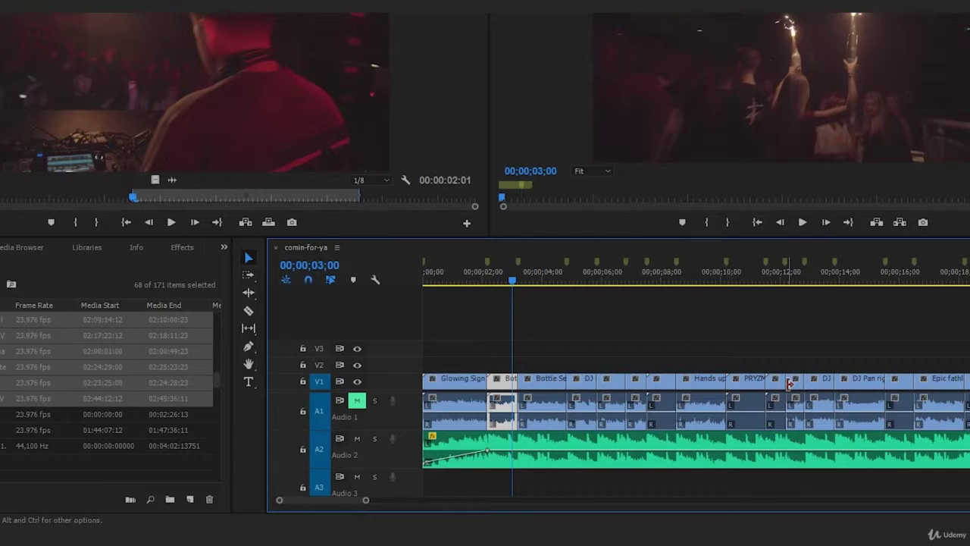
scroll(347, 500, "down", 5)
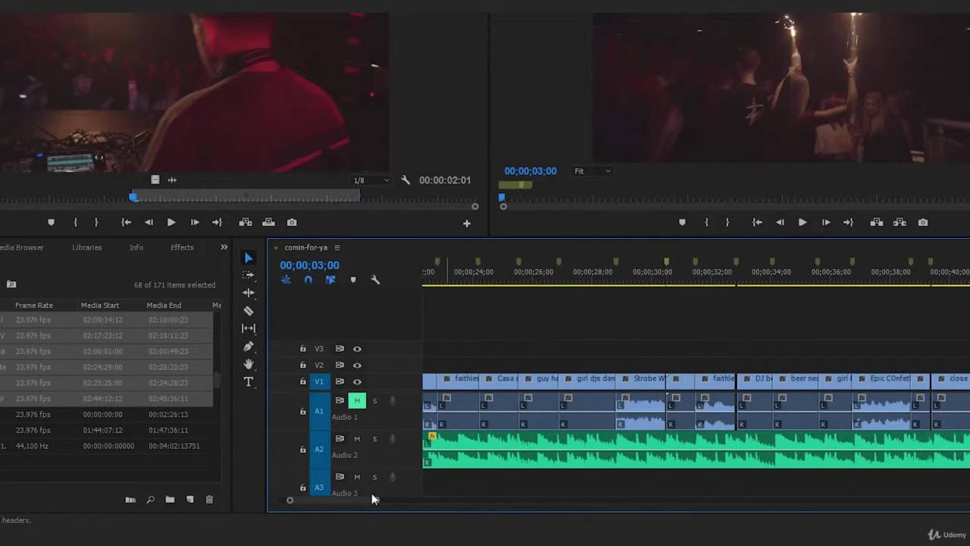
left_click_drag(732, 379, 738, 380)
left_click_drag(904, 374, 910, 374)
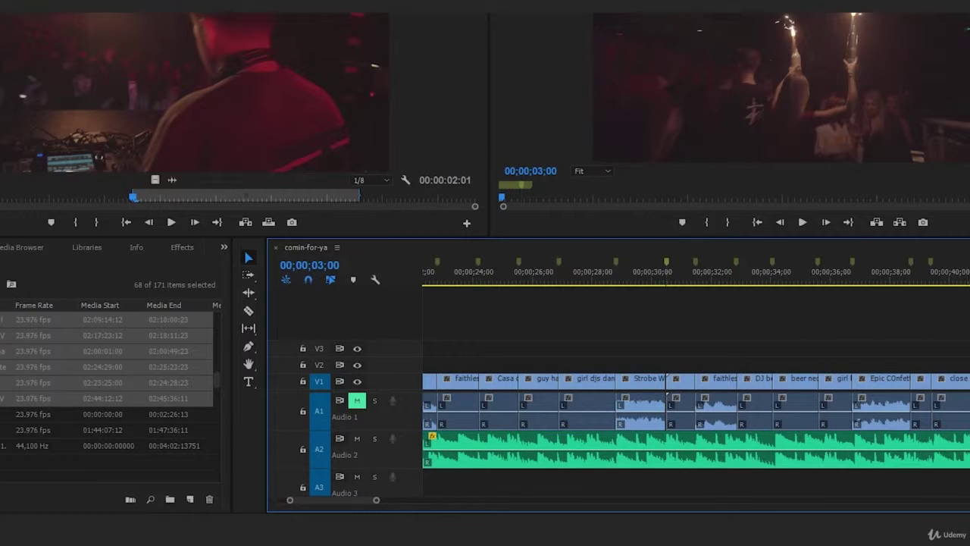
Split girl dj using mixer.MOV at the end of the song and delete its leftover piece together with hand up .MOV.
left_click_drag(351, 502, 363, 500)
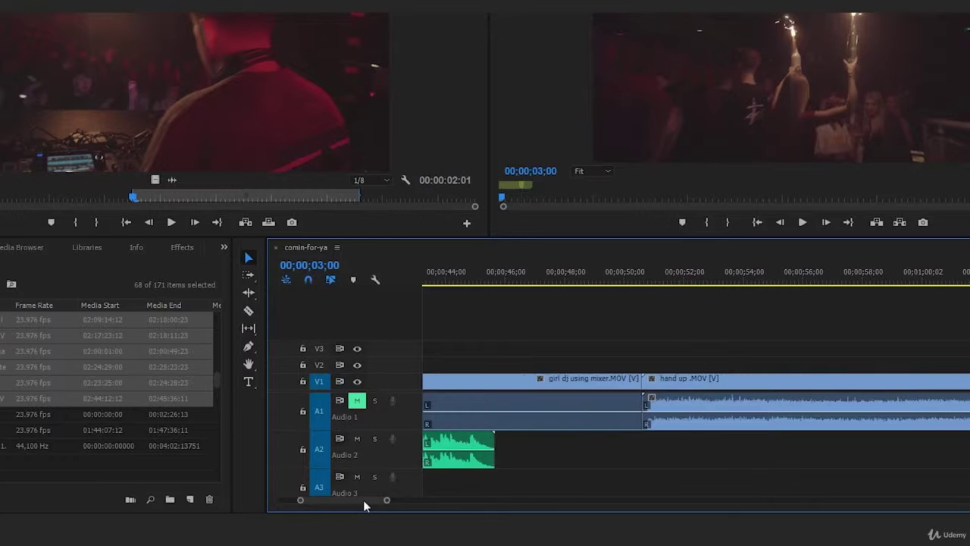
key("c")
left_click(622, 378)
key("t")
left_click_drag(888, 468, 715, 368)
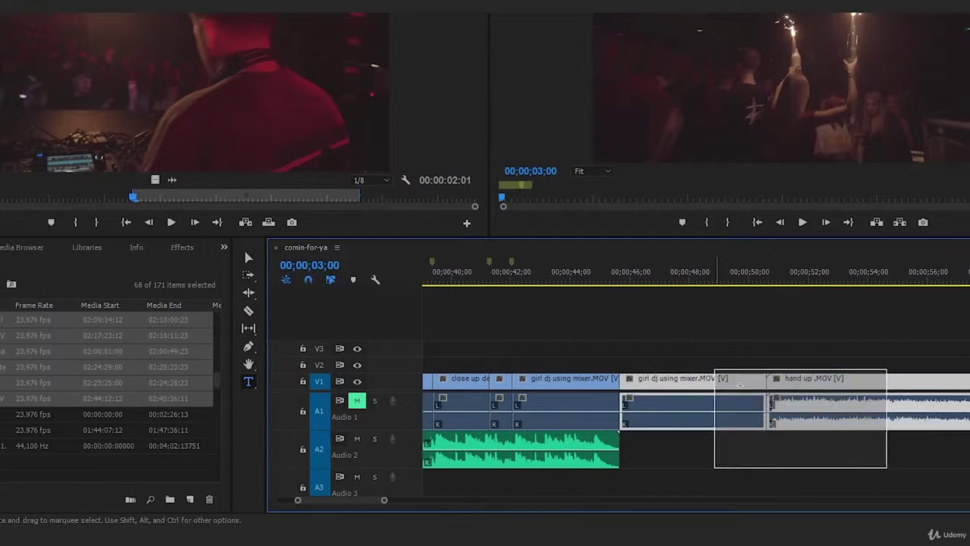
key("Delete")
Delete all remaining clips past the end of the song and return the playhead to the start of the sequence.
left_click_drag(385, 500, 835, 489)
left_click_drag(774, 492, 459, 399)
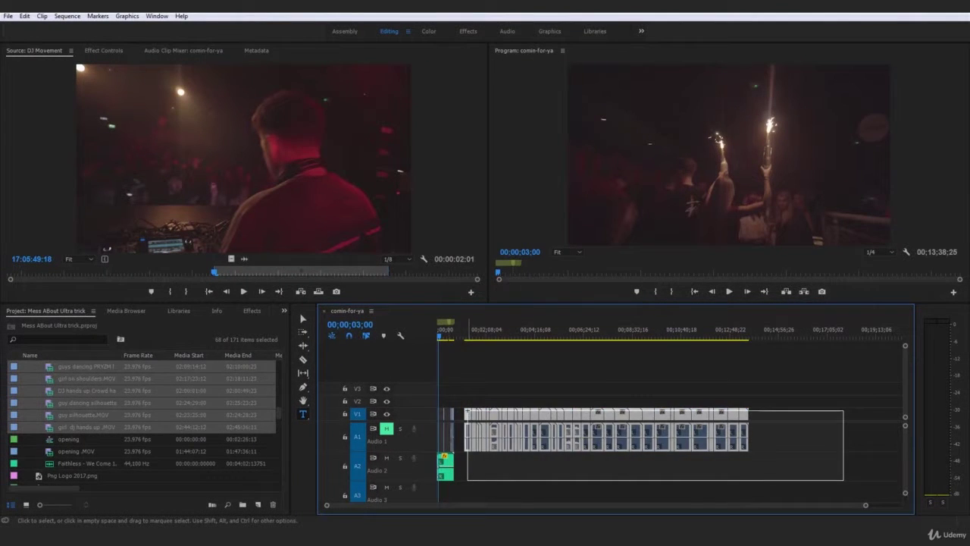
key("Delete")
left_click(443, 323)
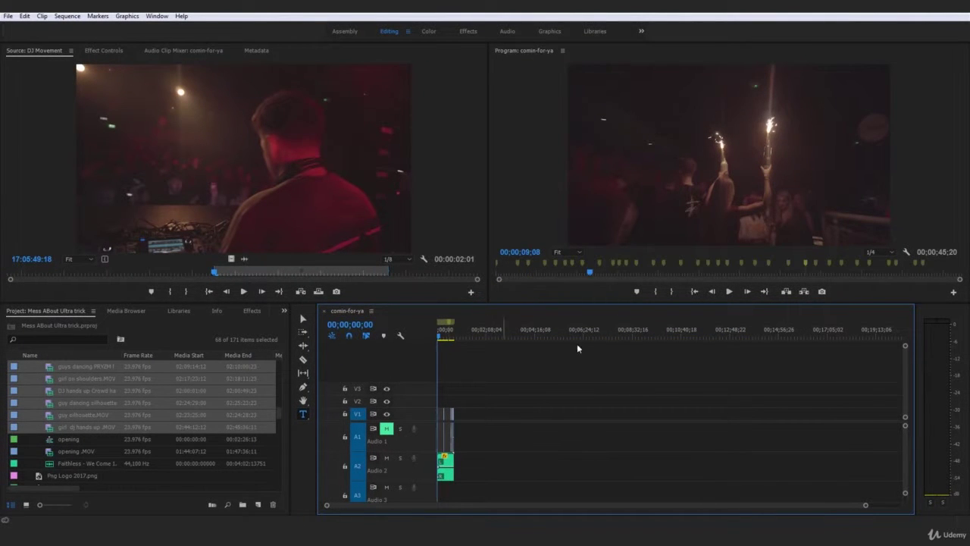
left_click_drag(865, 505, 666, 505)
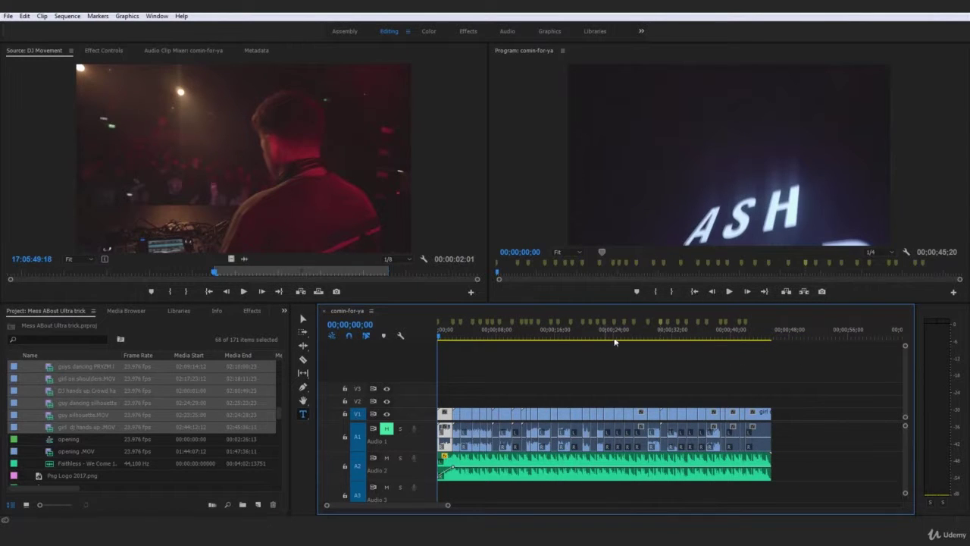
Mark the whole sequence up to the song's end as the In to Out range, render it, and stop the render partway.
left_click(776, 330)
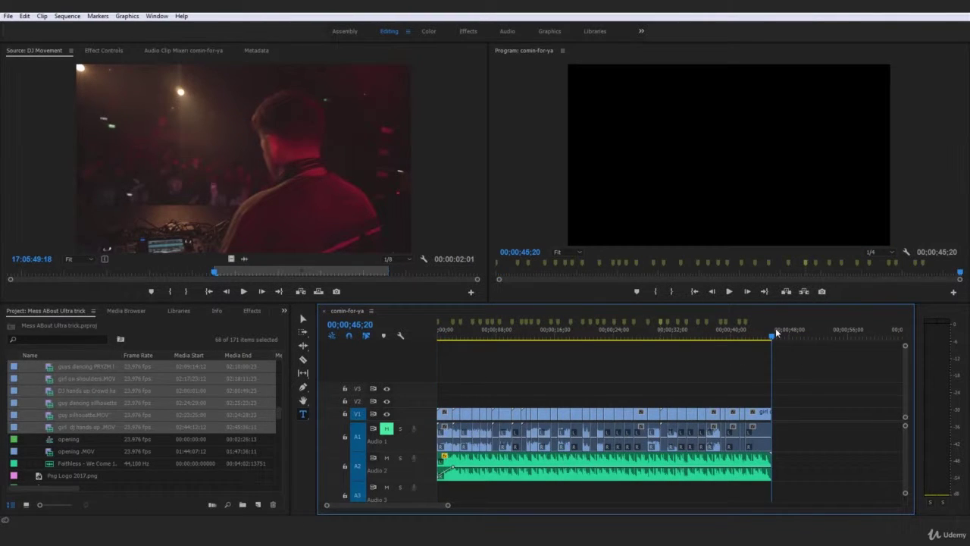
key("ctrl+a")
key("Home")
left_click(66, 16)
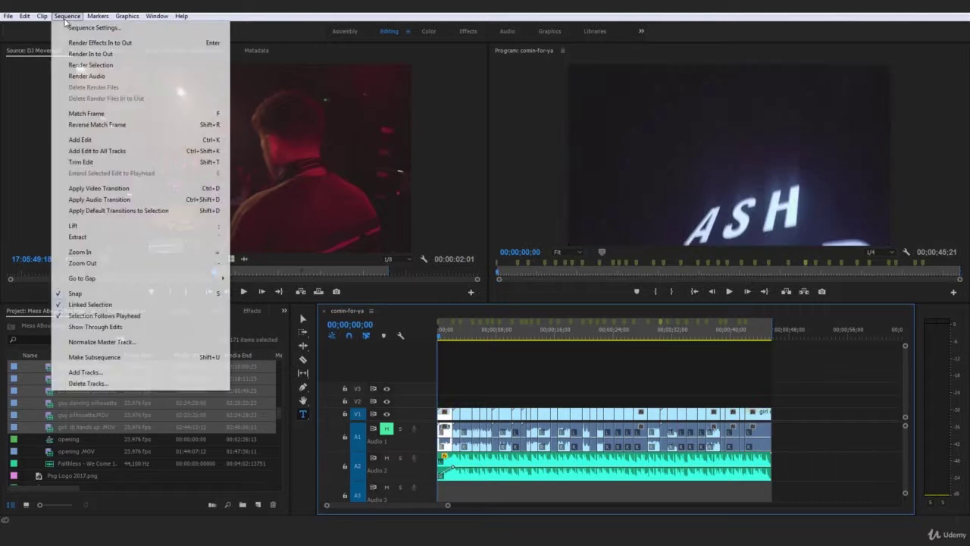
left_click(96, 55)
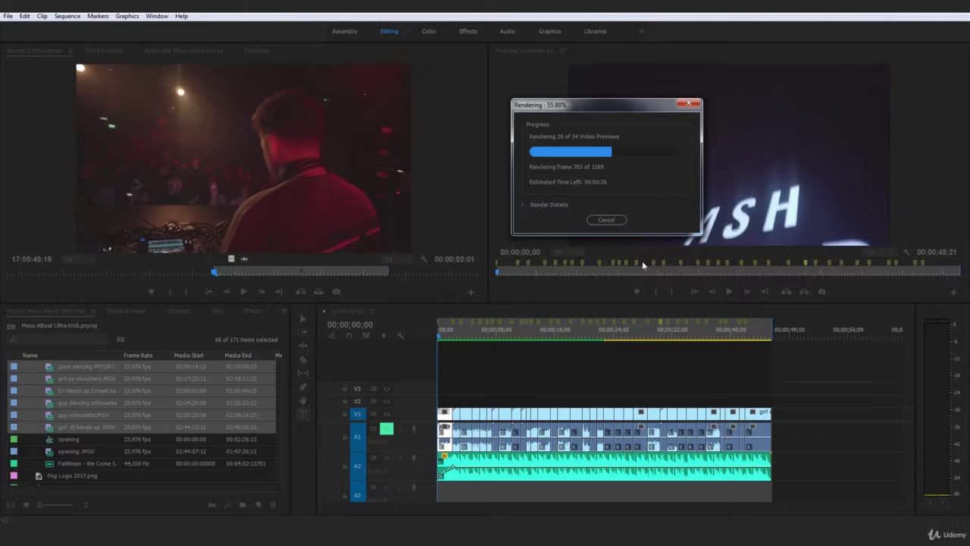
left_click(611, 221)
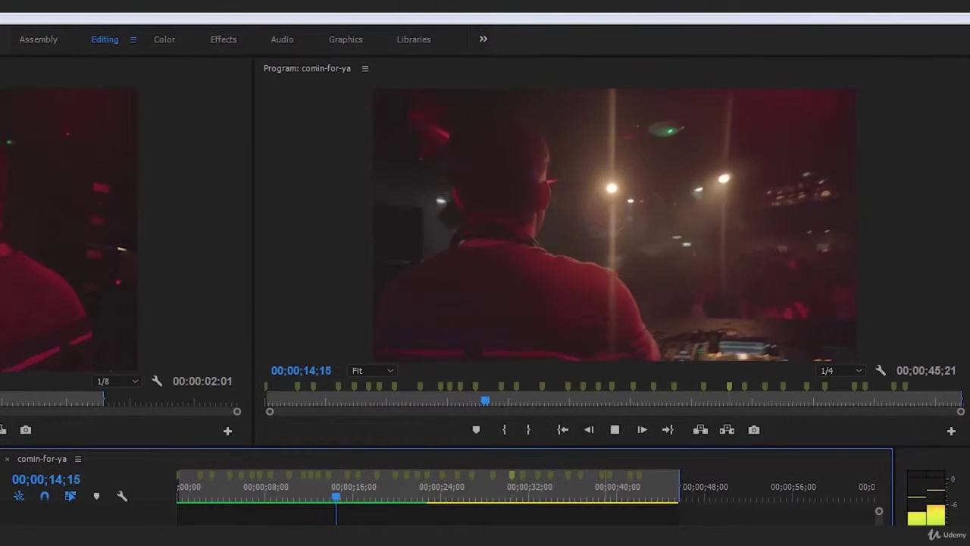
Play back the sequence to review the cuts against the beat, and return the playhead to the start.
left_click(296, 492)
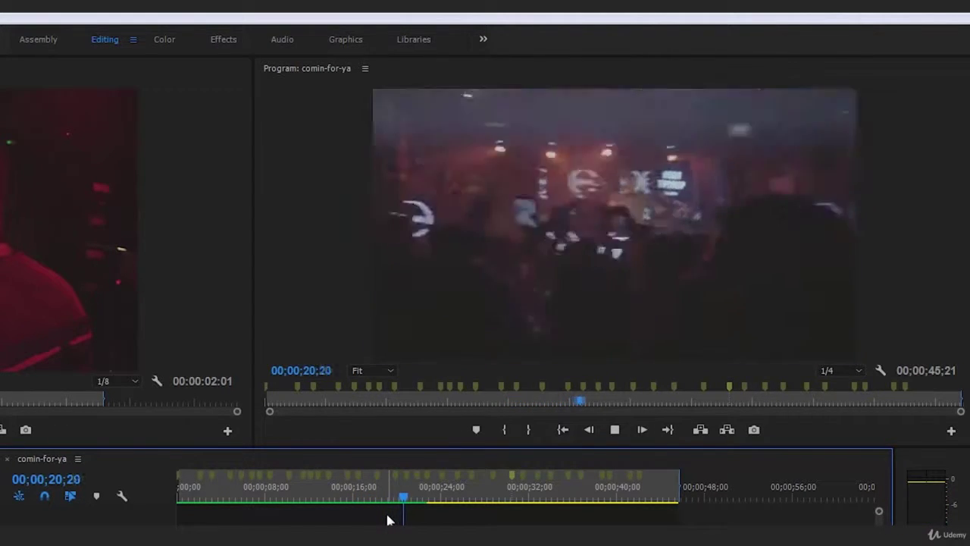
key("space")
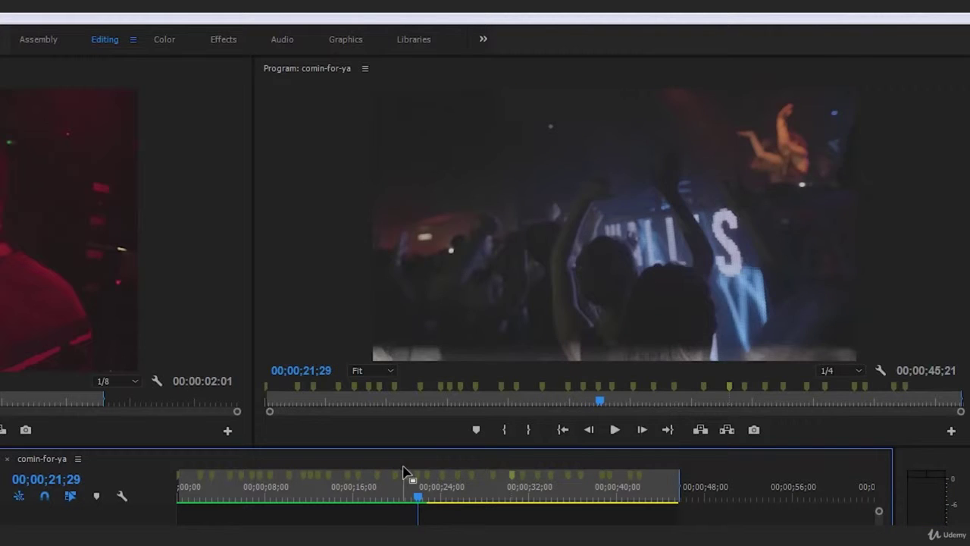
left_click(368, 499)
key("space")
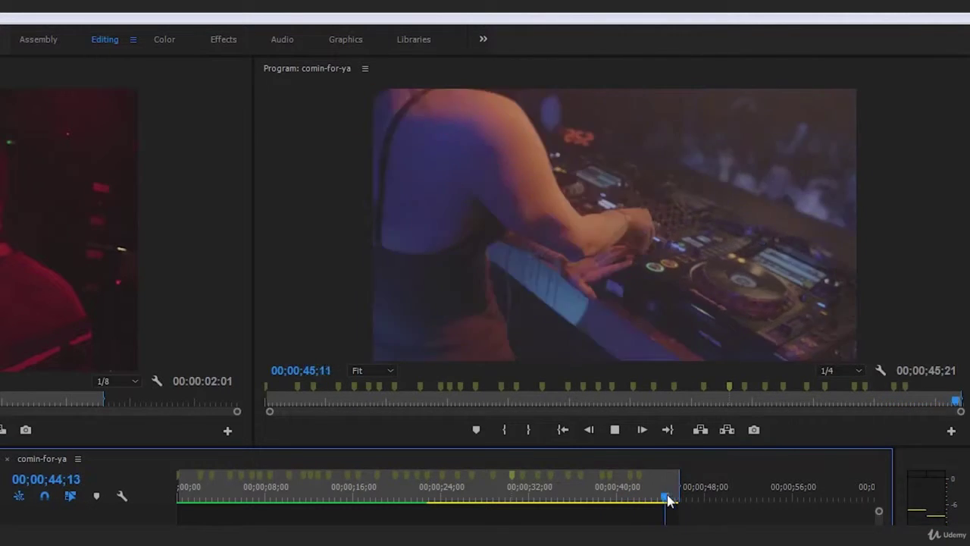
key("Home")
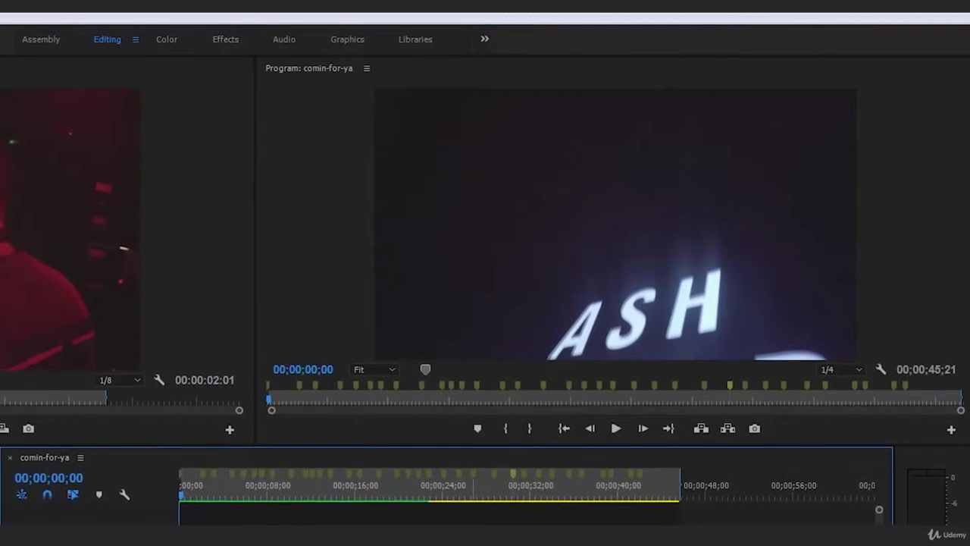